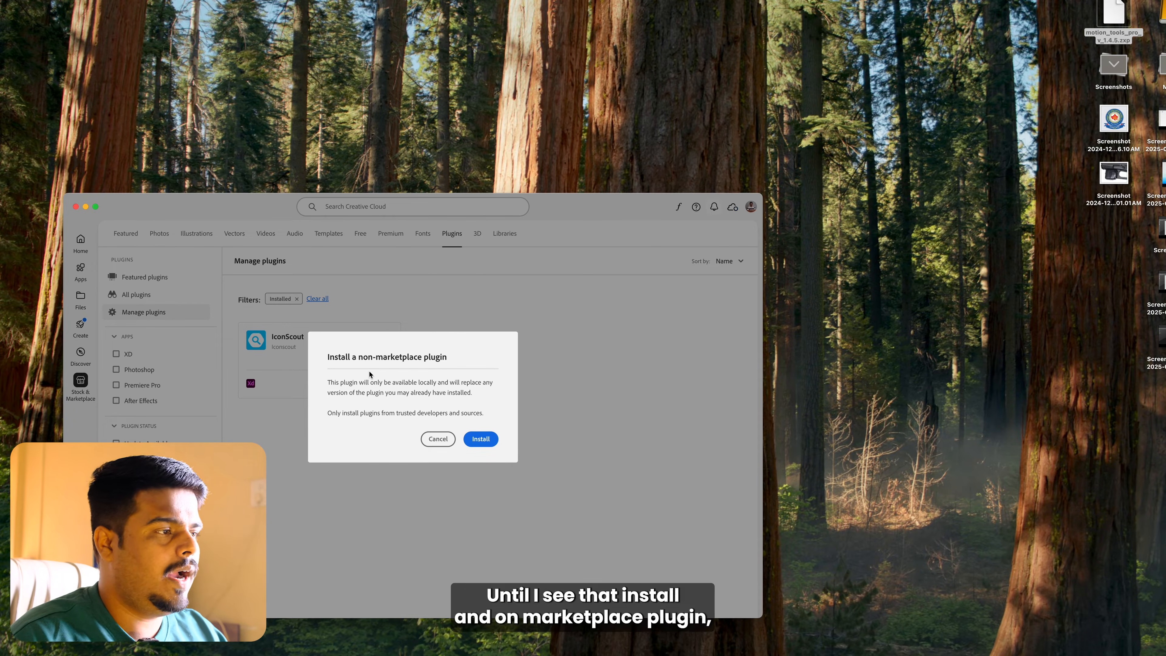
Step: Install the non-marketplace Shadowify 2 plugin and accept its third-party permissions
{"action": "left_click", "coordinate": [480, 442]}
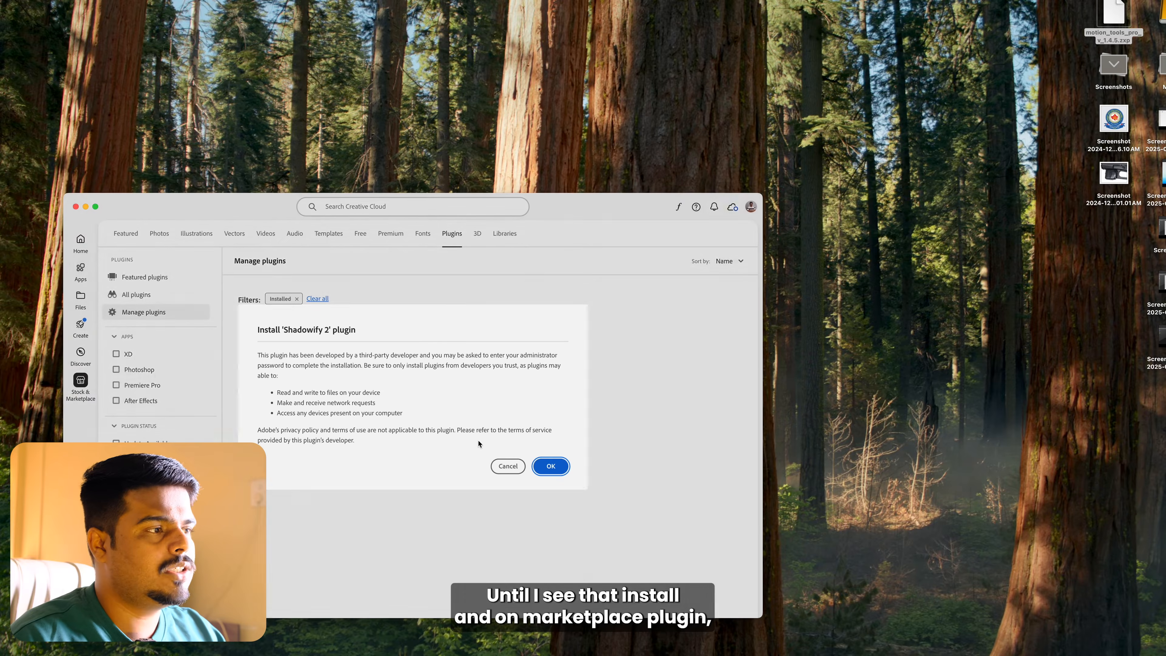
{"action": "left_click", "coordinate": [553, 468]}
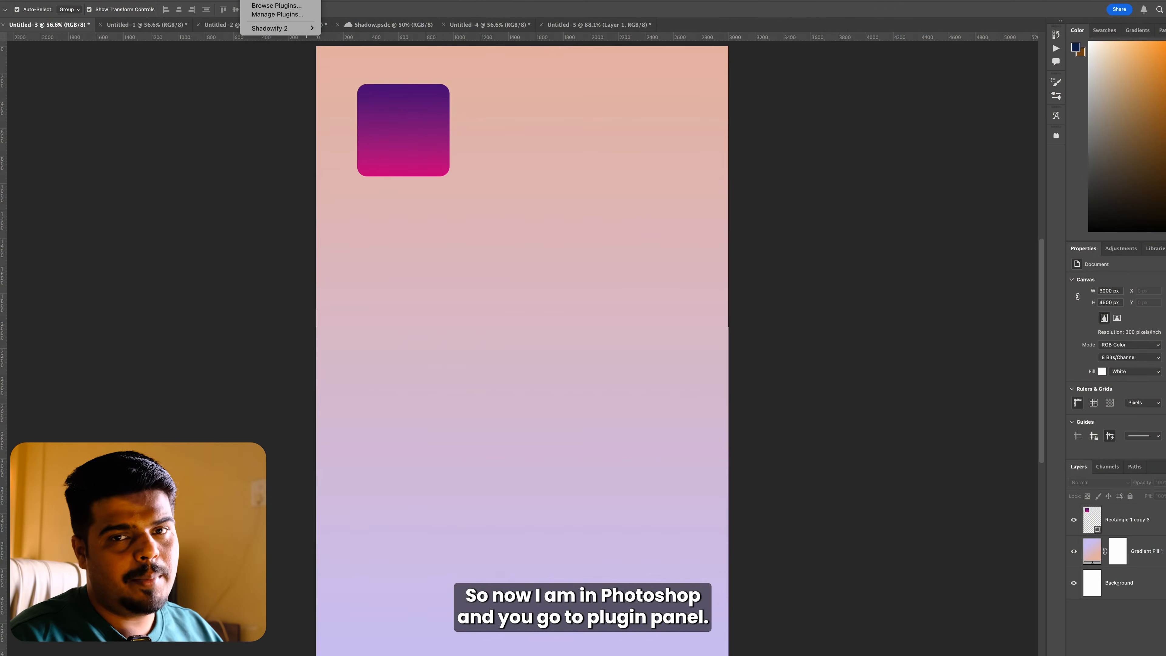
Step: Bring up the list of Shadowify 2 tools in Photoshop and close the leftover shadow panel covering the document
{"action": "mouse_move", "coordinate": [280, 28]}
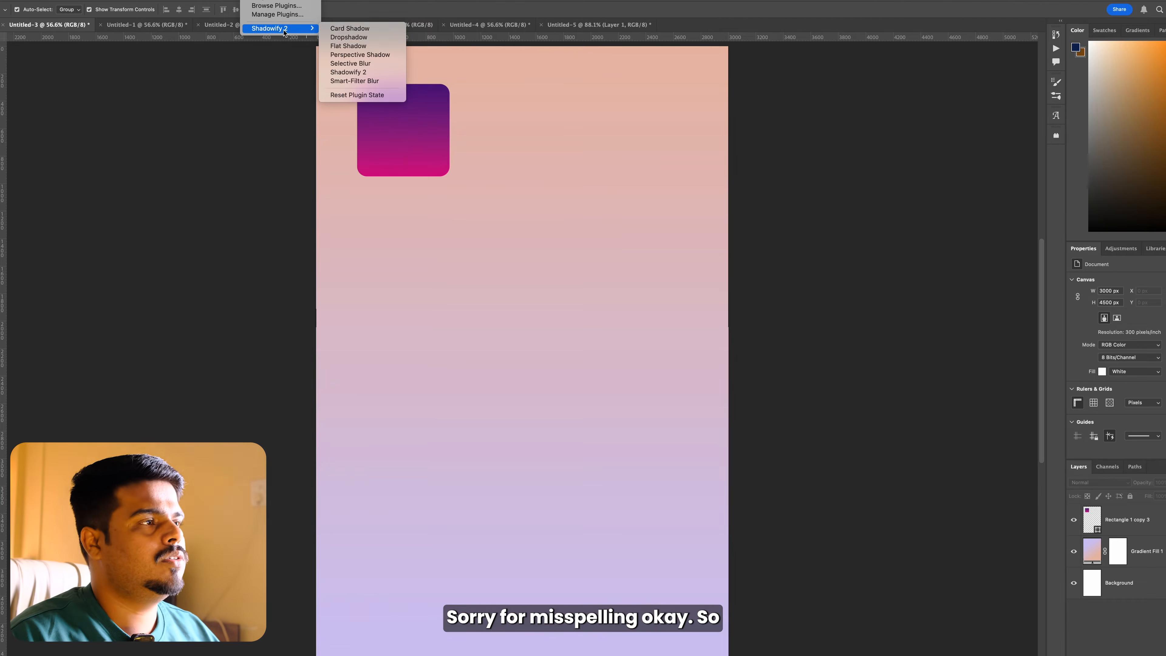
{"action": "left_click", "coordinate": [925, 162]}
{"action": "left_click", "coordinate": [1055, 137]}
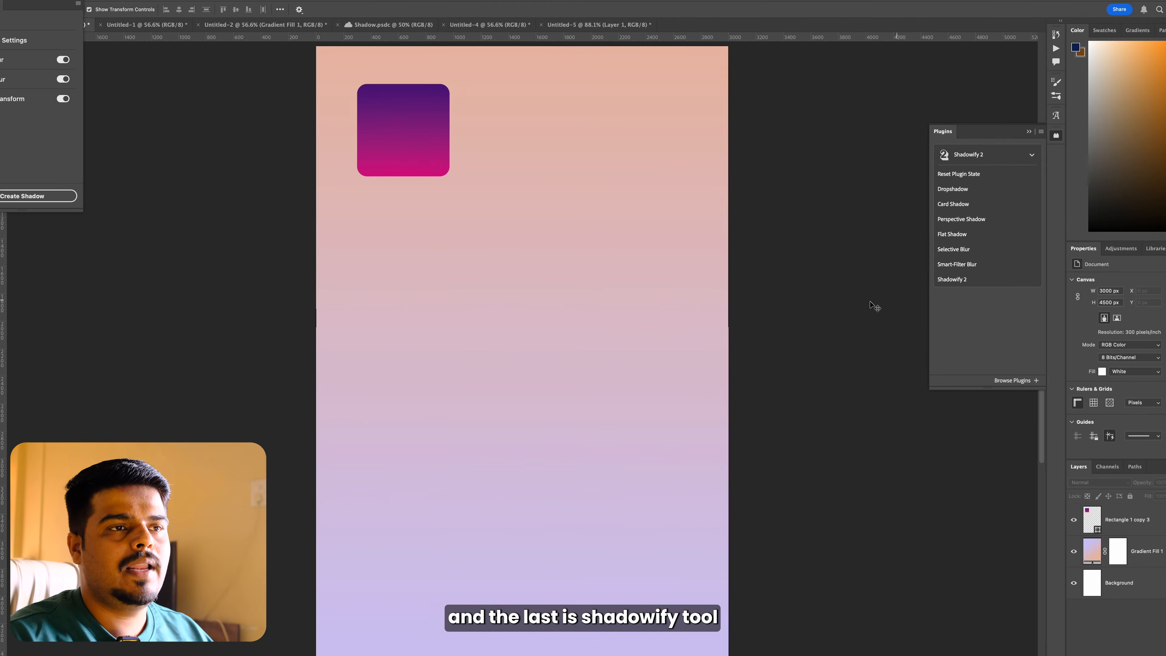
{"action": "key", "text": "super+w"}
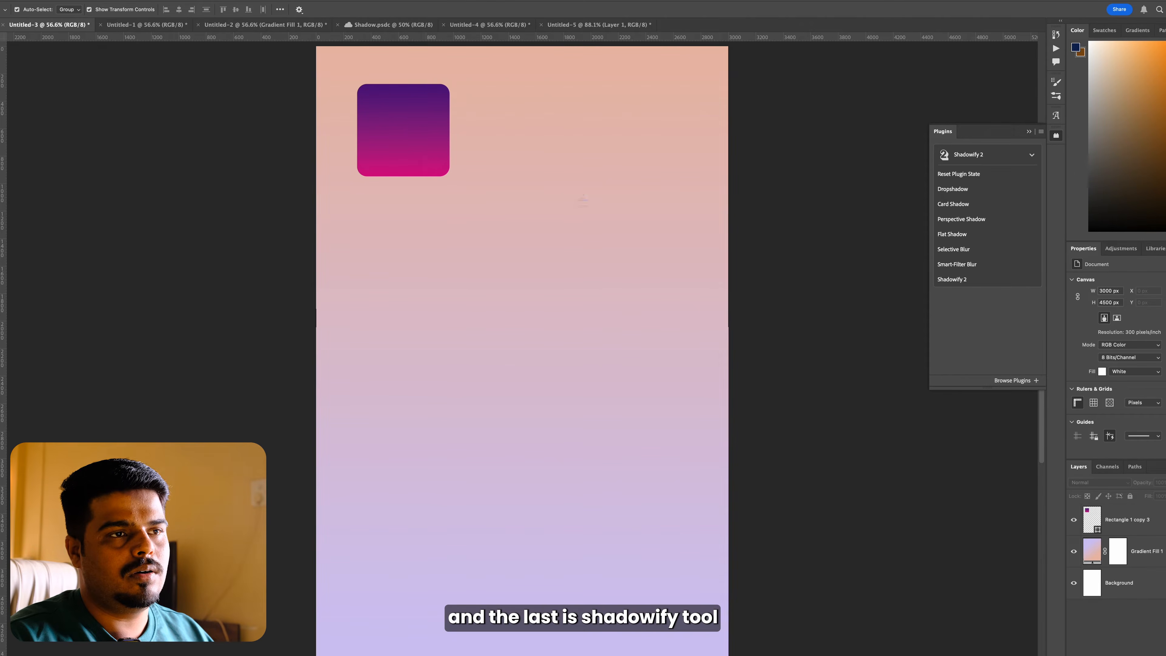
{"action": "key", "text": "super+w"}
{"action": "left_click", "coordinate": [601, 258]}
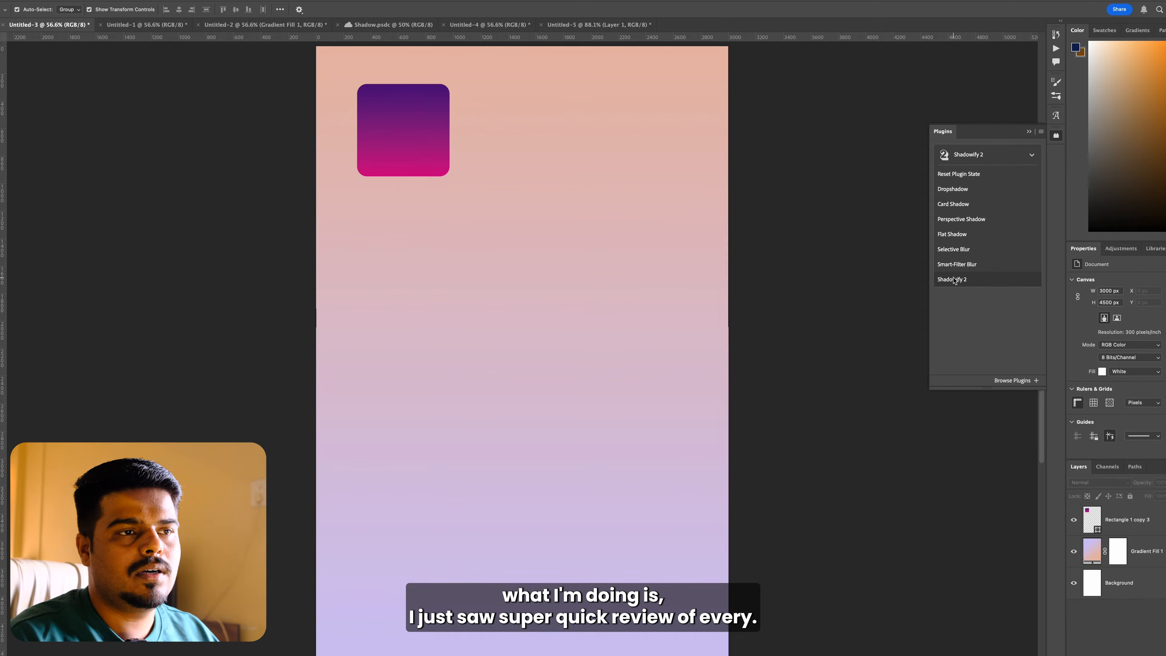
Step: Create a Shadowify Dropshadow with the default settings on the purple-to-pink gradient rectangle
{"action": "scroll", "coordinate": [691, 148], "scroll_direction": "up", "scroll_amount": 1}
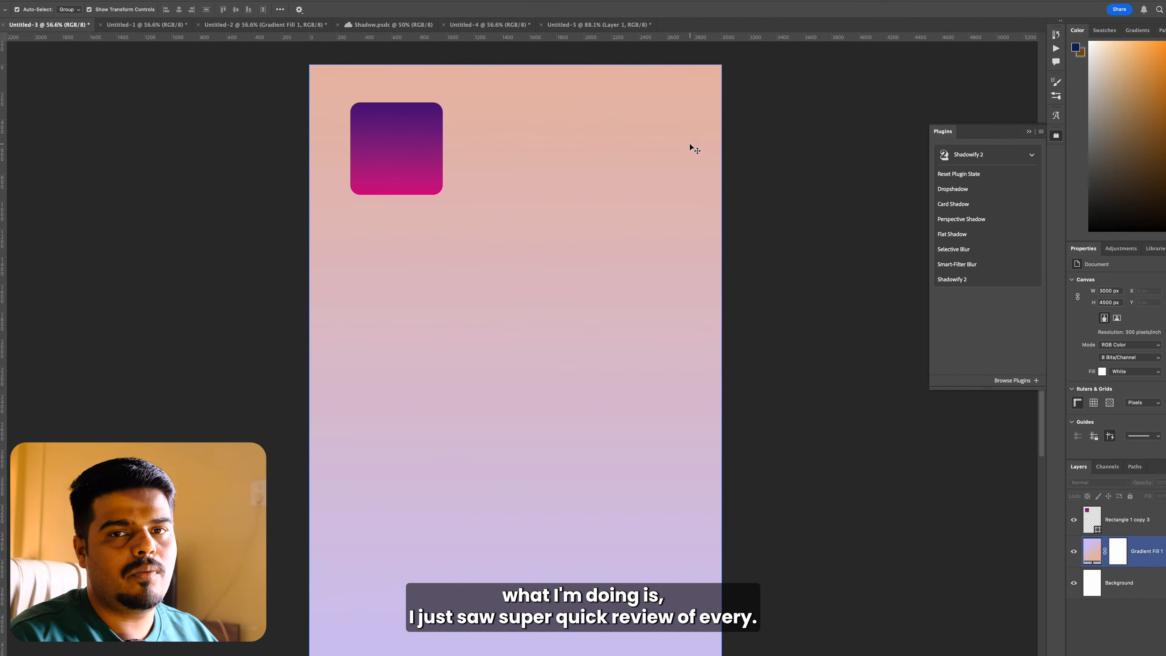
{"action": "left_click", "coordinate": [426, 167]}
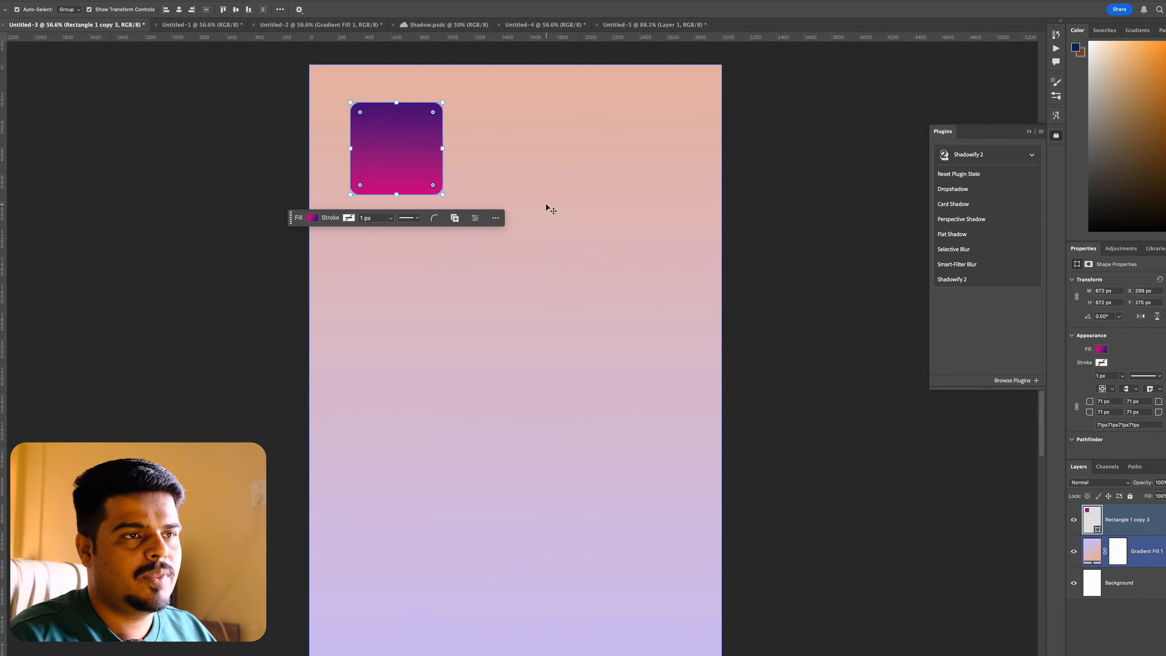
{"action": "double_click", "coordinate": [948, 191]}
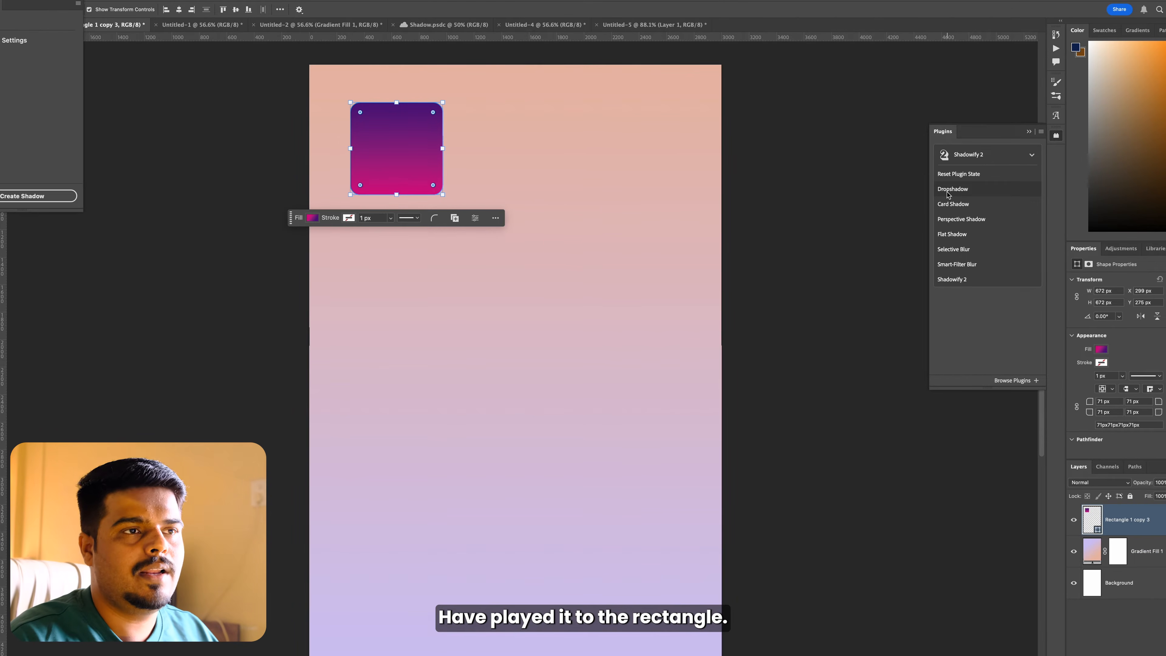
{"action": "left_click_drag", "start_coordinate": [39, 1], "coordinate": [819, 112]}
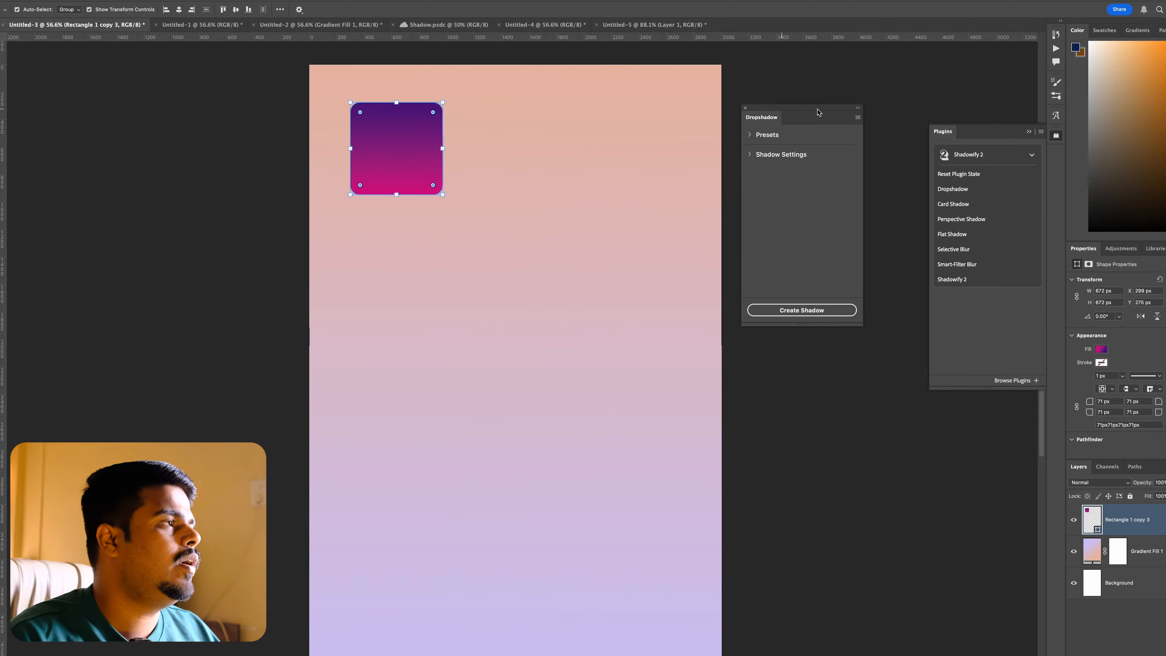
{"action": "left_click", "coordinate": [808, 312]}
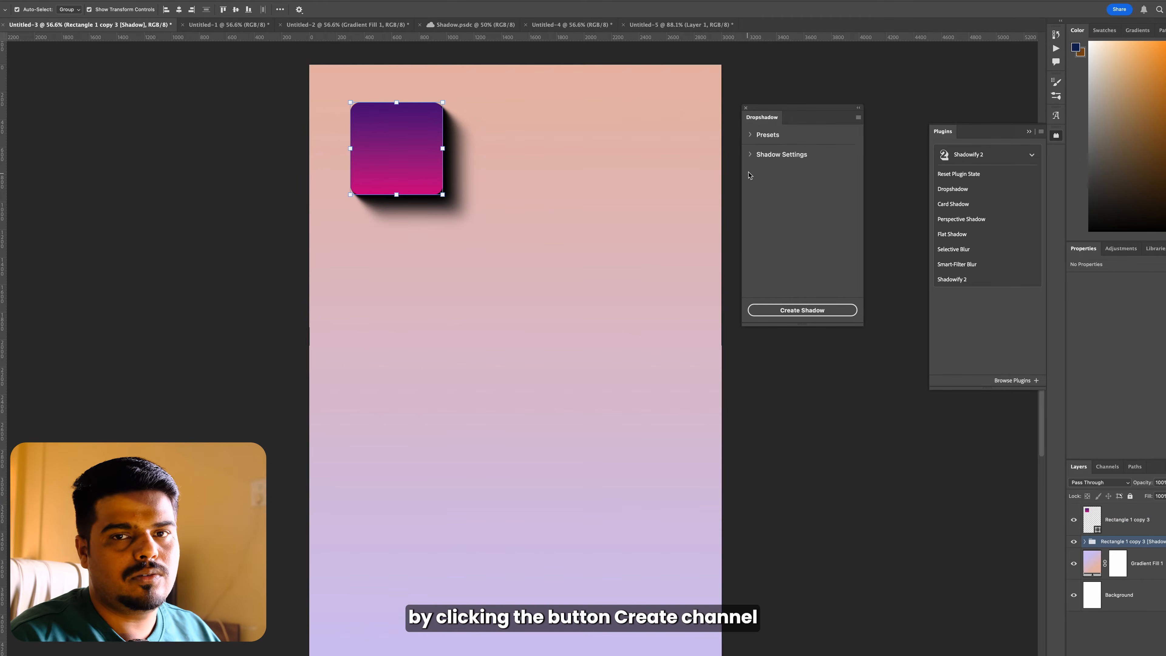
Step: Go through the Dropshadow settings and recolor the rectangle's shadow to a muted salmon based on a tone sampled from the peach background
{"action": "left_click", "coordinate": [751, 154]}
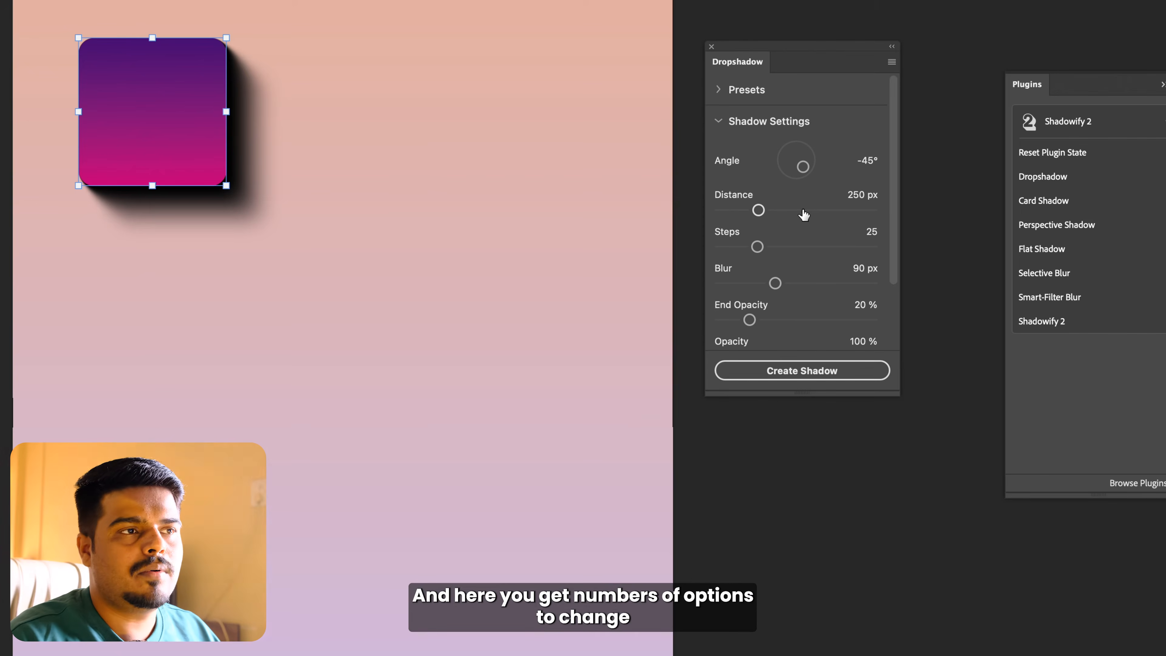
{"action": "scroll", "coordinate": [804, 214], "scroll_direction": "down", "scroll_amount": 2}
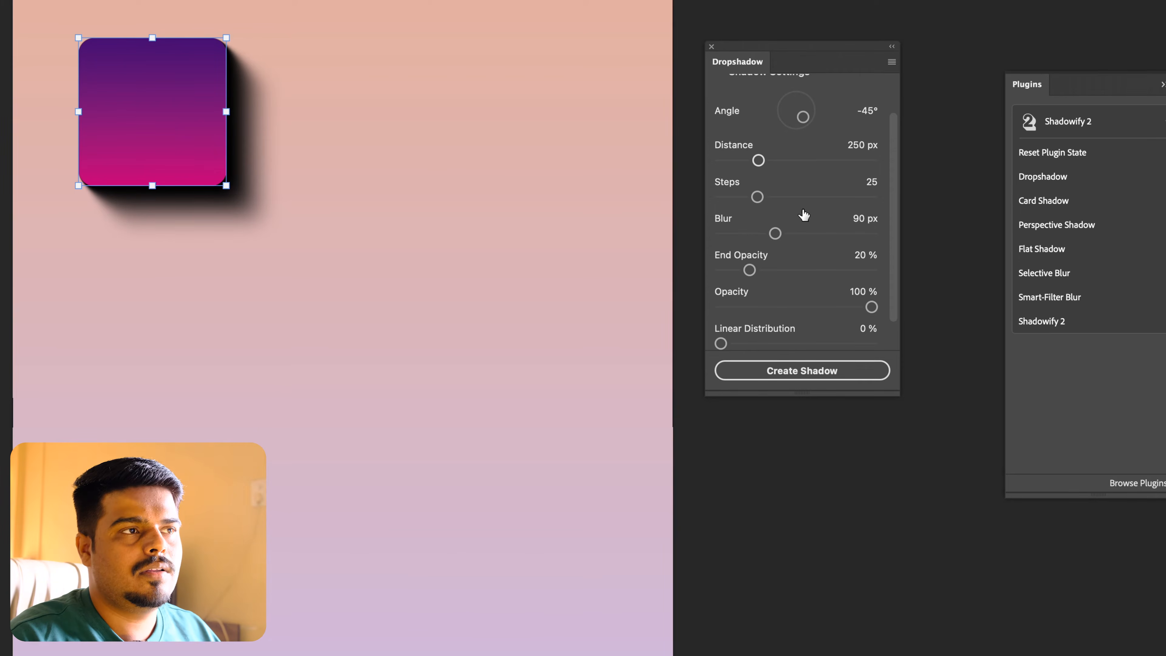
{"action": "scroll", "coordinate": [804, 215], "scroll_direction": "down", "scroll_amount": 2}
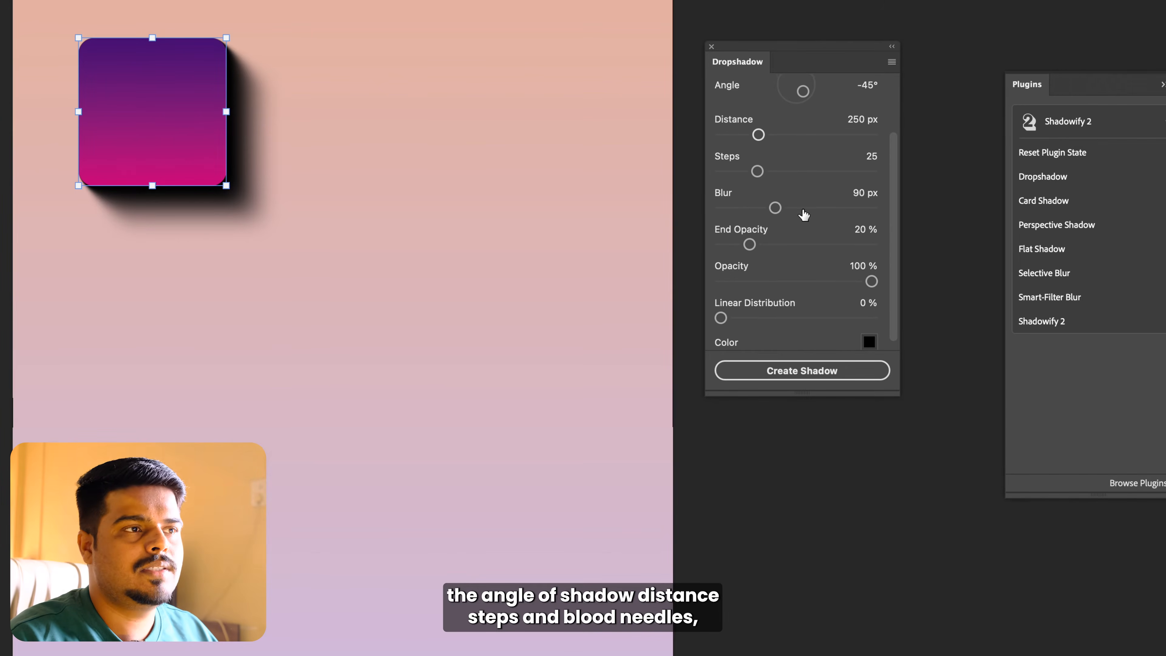
{"action": "scroll", "coordinate": [804, 214], "scroll_direction": "right", "scroll_amount": 1}
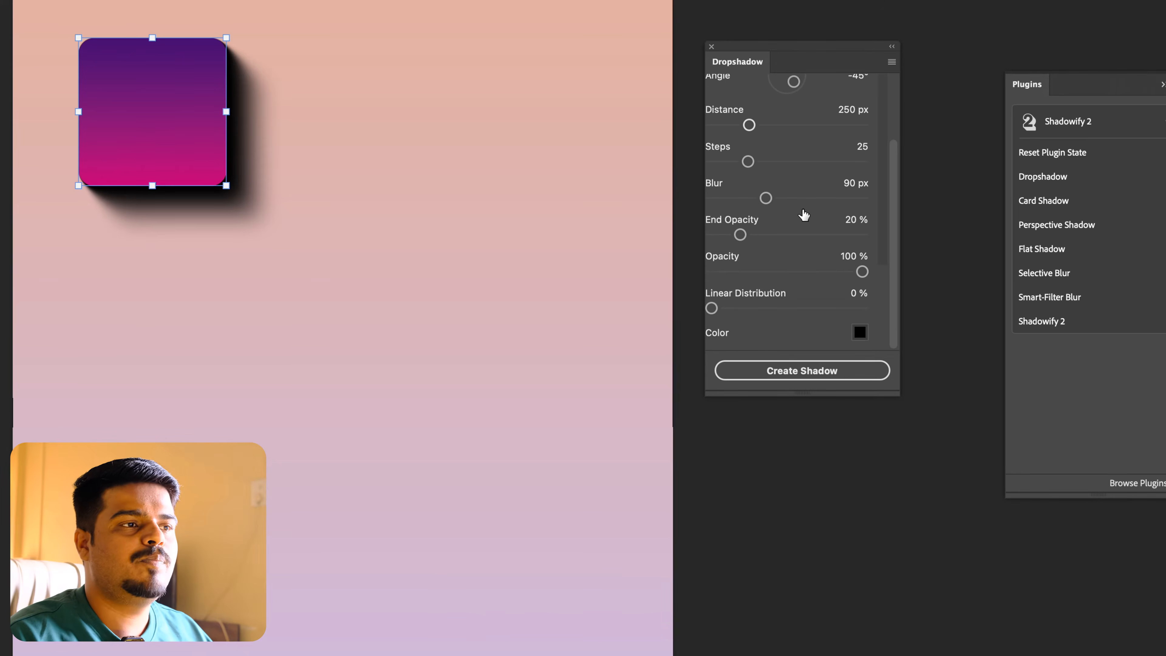
{"action": "scroll", "coordinate": [804, 214], "scroll_direction": "left", "scroll_amount": 1}
{"action": "scroll", "coordinate": [944, 371], "scroll_direction": "up", "scroll_amount": 1}
{"action": "scroll", "coordinate": [944, 371], "scroll_direction": "left", "scroll_amount": 1}
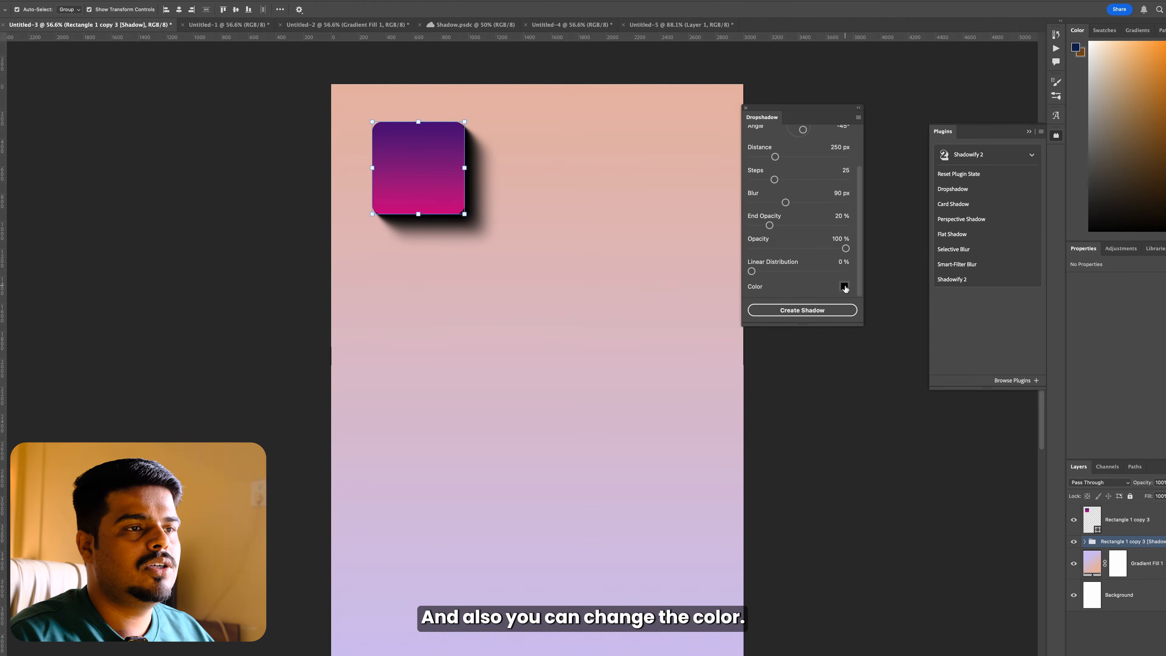
{"action": "left_click", "coordinate": [844, 286]}
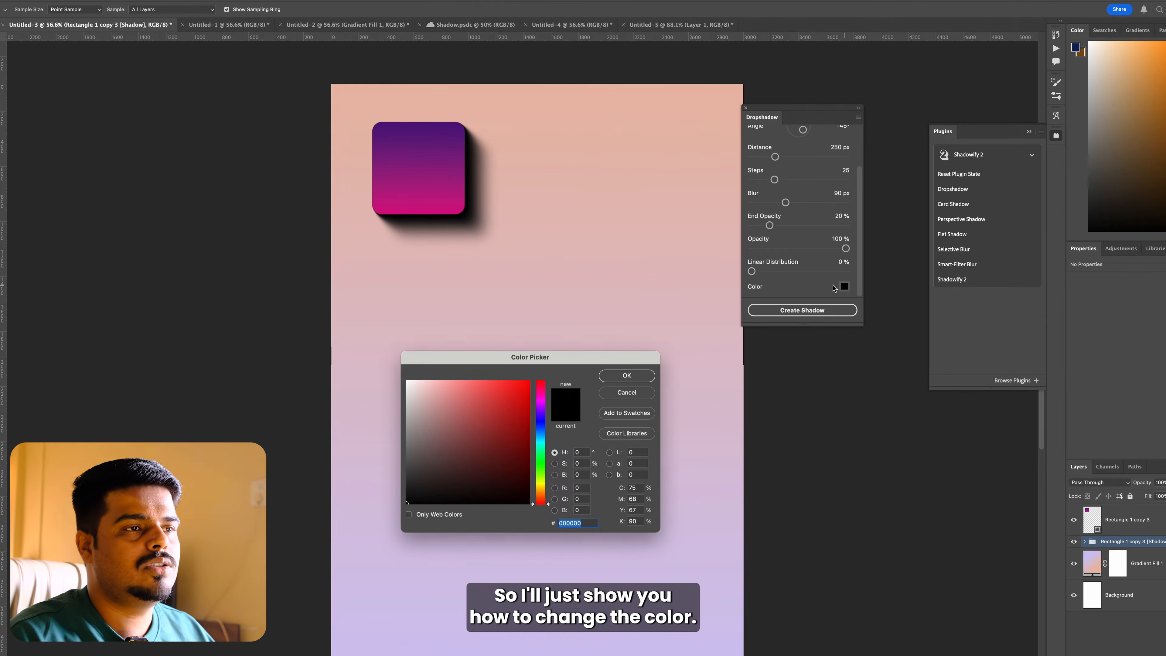
{"action": "left_click", "coordinate": [445, 135]}
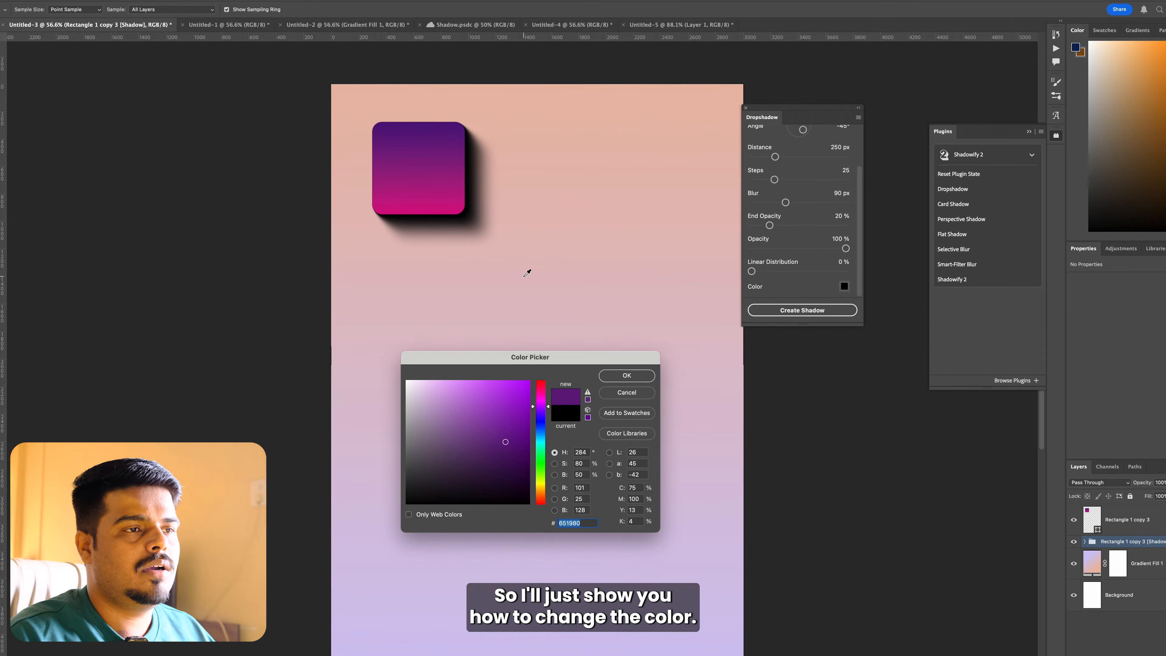
{"action": "left_click", "coordinate": [507, 166]}
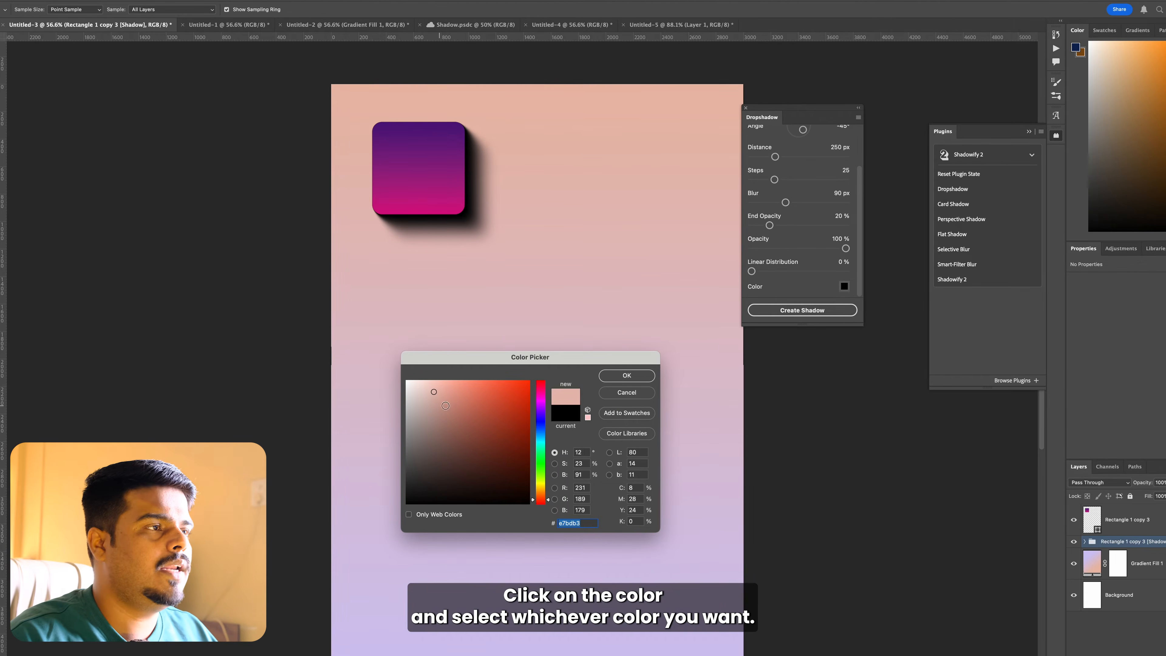
{"action": "left_click", "coordinate": [450, 407]}
{"action": "left_click", "coordinate": [607, 376]}
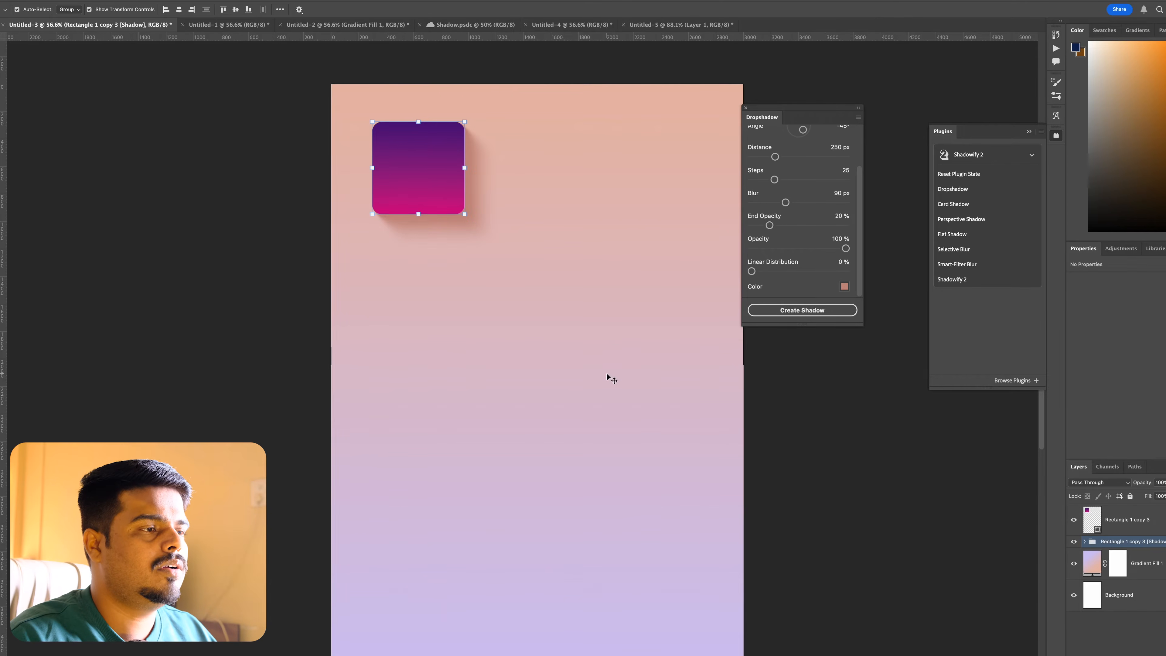
{"action": "left_click", "coordinate": [645, 184]}
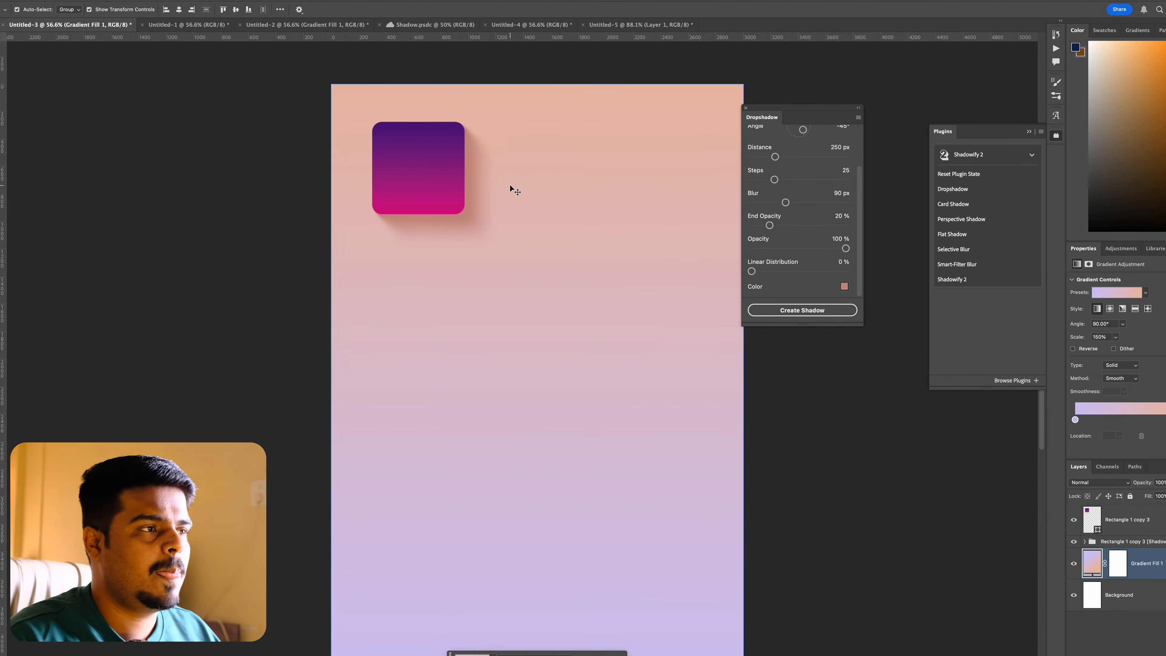
Step: Inspect the rectangle layer and its separate shadow group, switching the shadow group's visibility off and back on
{"action": "left_click", "coordinate": [1111, 521]}
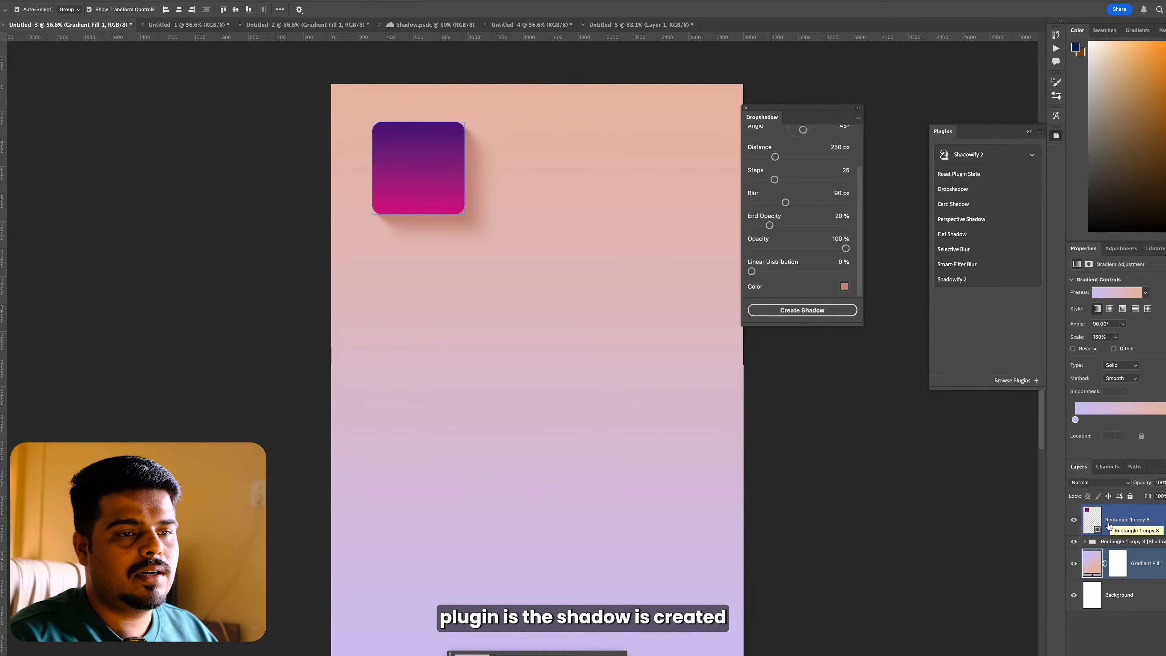
{"action": "left_click", "coordinate": [1116, 542]}
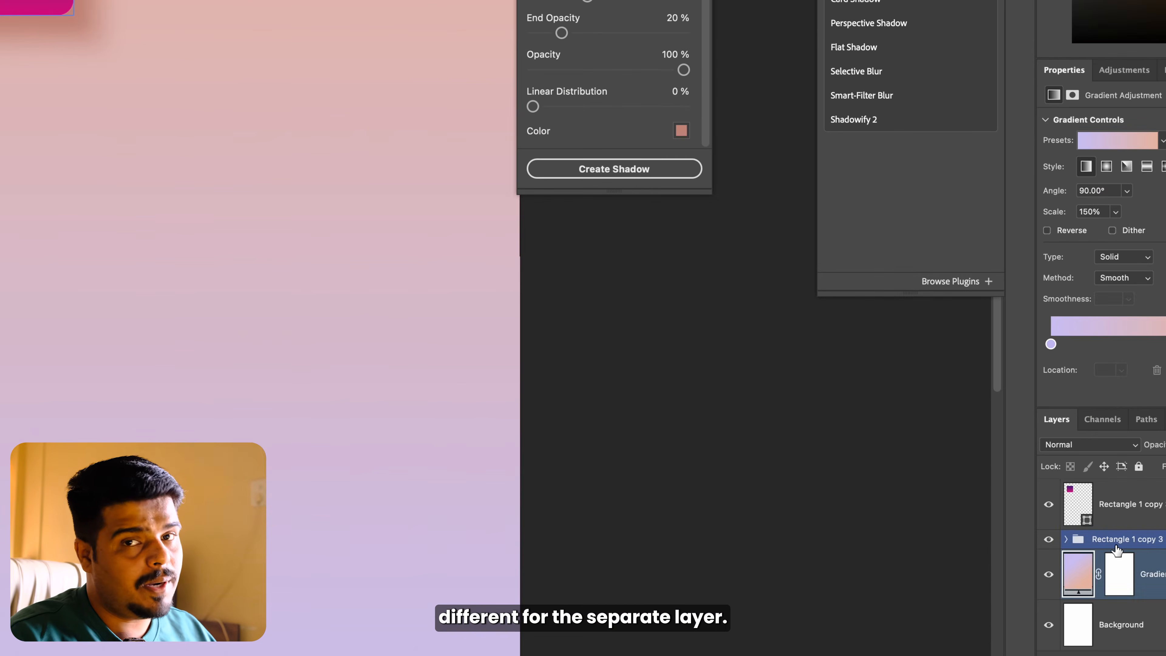
{"action": "left_click", "coordinate": [1103, 502]}
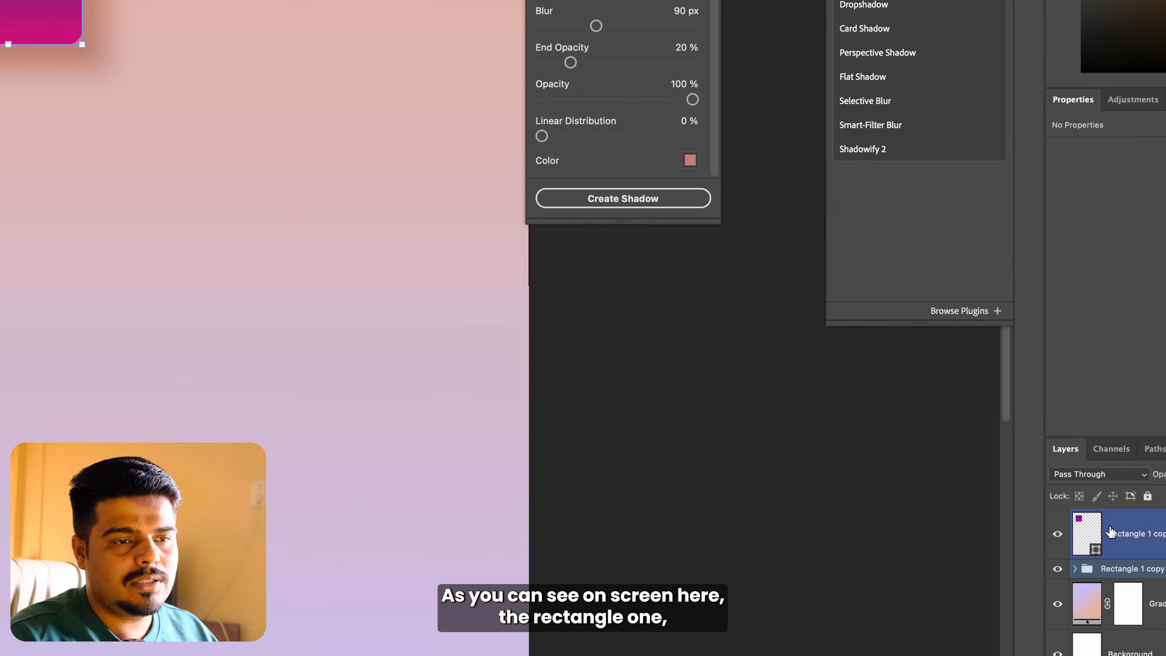
{"action": "left_click", "coordinate": [1116, 569]}
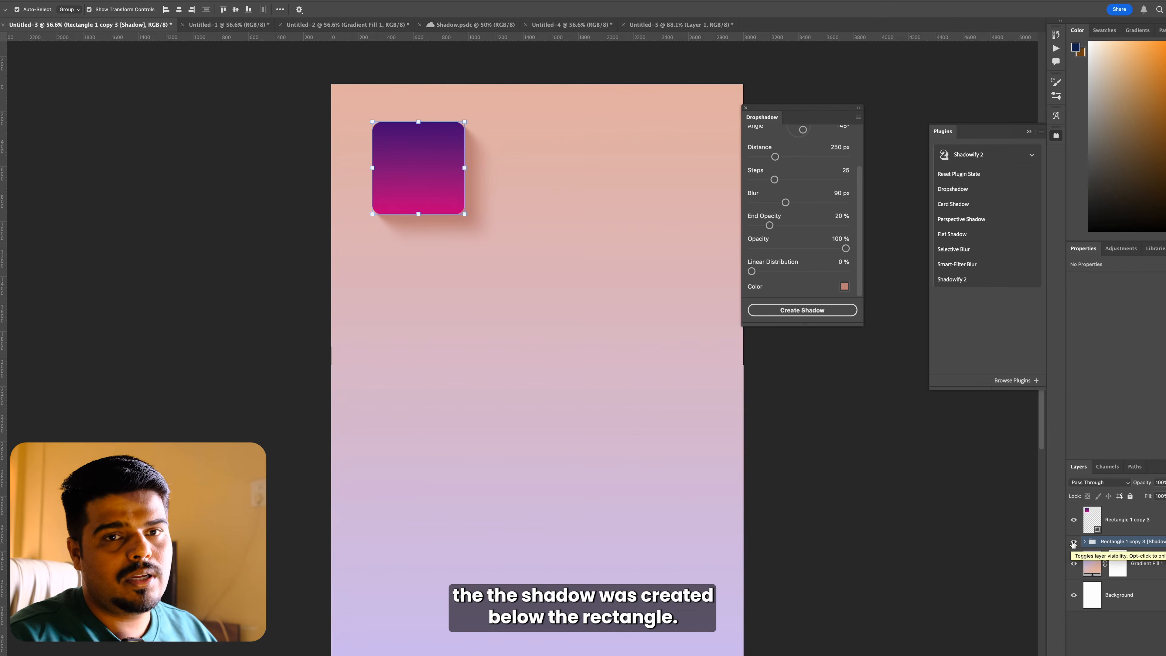
{"action": "left_click", "coordinate": [1074, 542]}
{"action": "left_click", "coordinate": [1073, 542]}
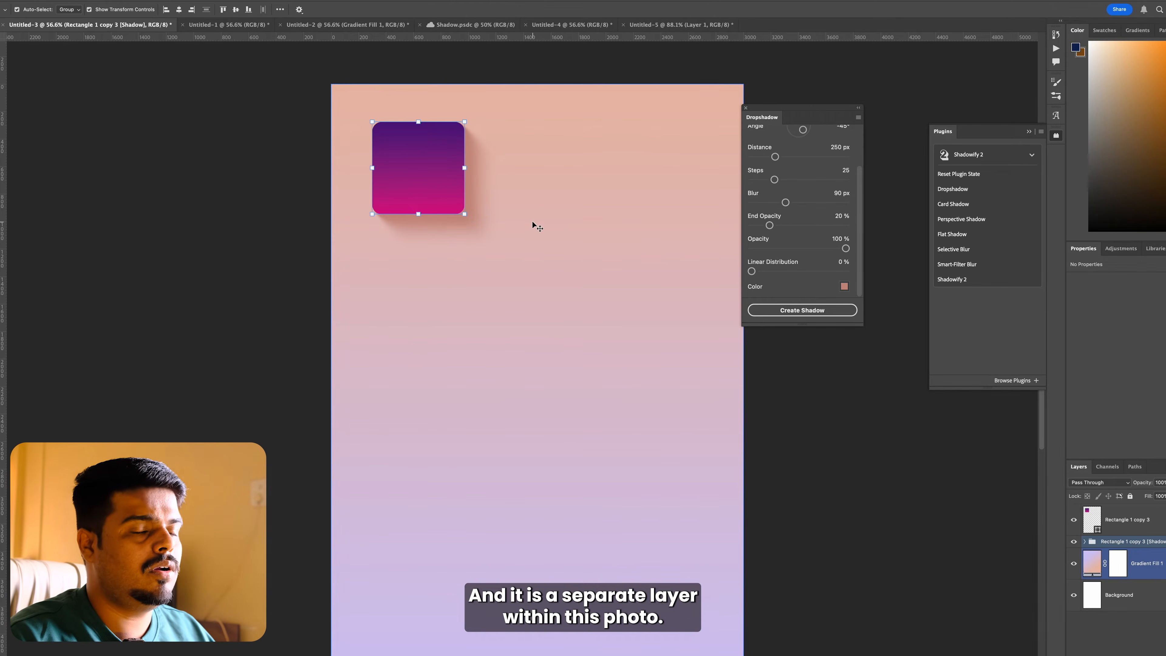
{"action": "key", "text": "ctrl+t"}
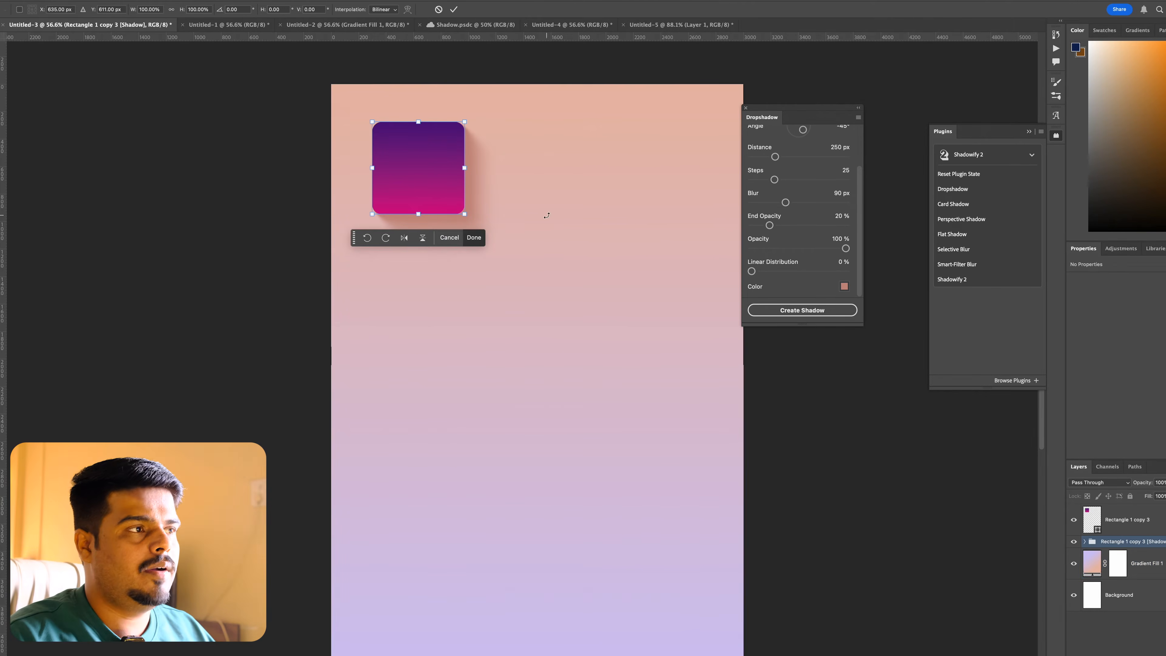
{"action": "left_click", "coordinate": [473, 237]}
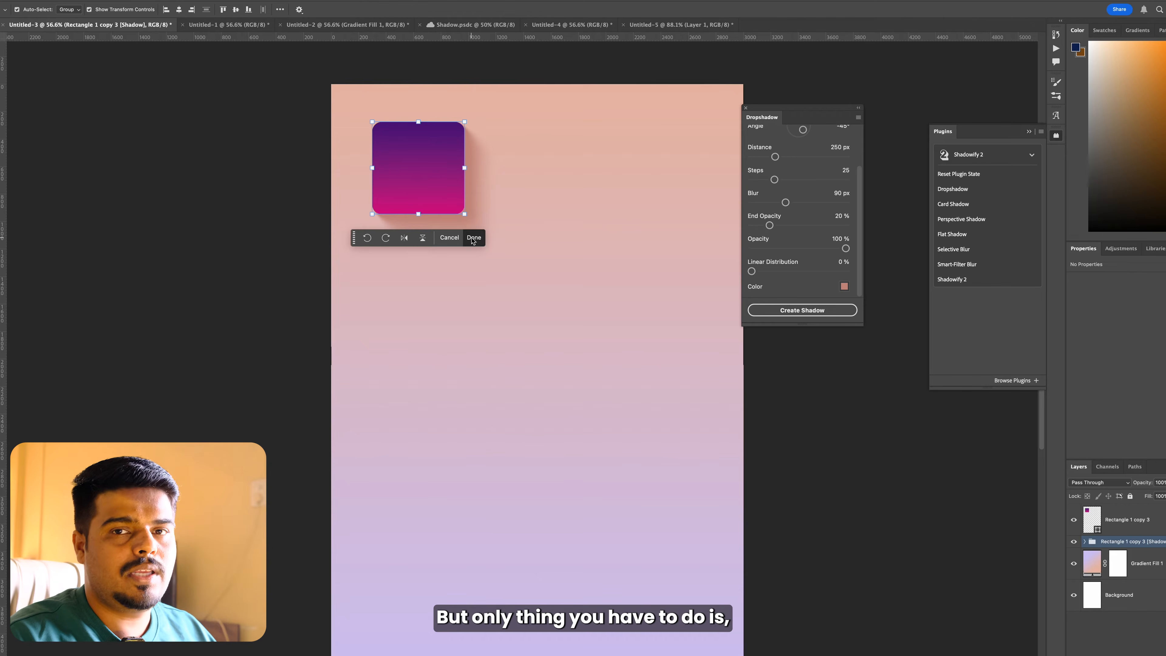
{"action": "left_click", "coordinate": [454, 226]}
{"action": "left_click", "coordinate": [548, 239]}
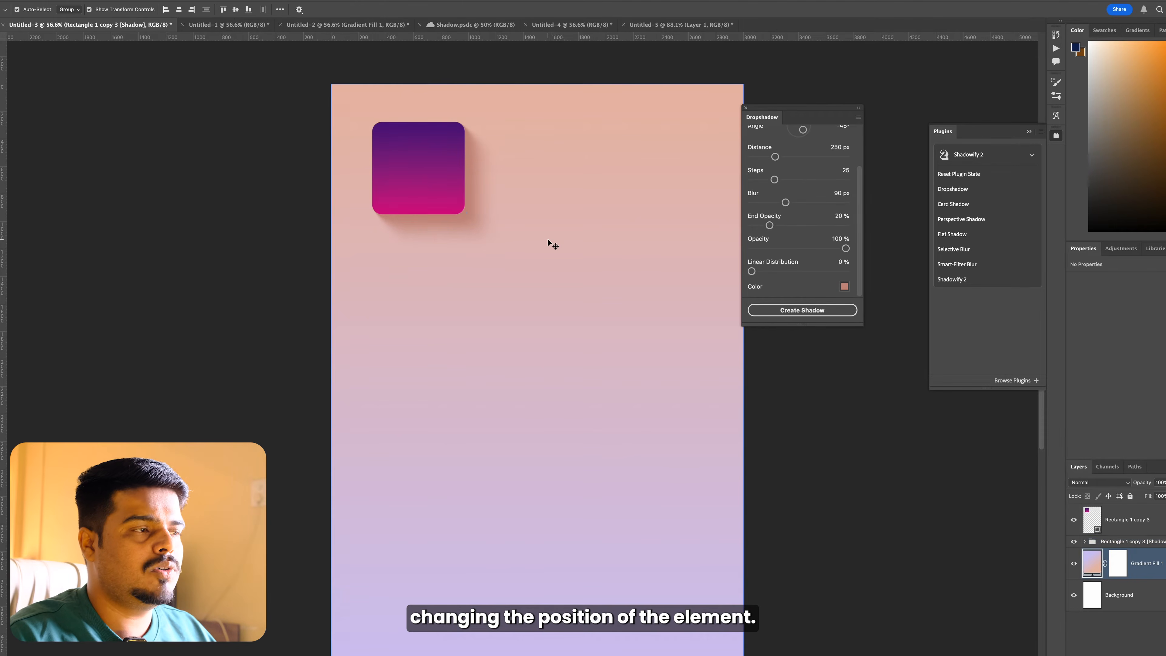
Step: Move the rectangle together with its shadow group horizontally to about X 828 px and close the Dropshadow settings
{"action": "left_click", "coordinate": [437, 178]}
{"action": "left_click", "coordinate": [1133, 542], "text": "shift"}
{"action": "left_click_drag", "start_coordinate": [433, 190], "coordinate": [558, 181]}
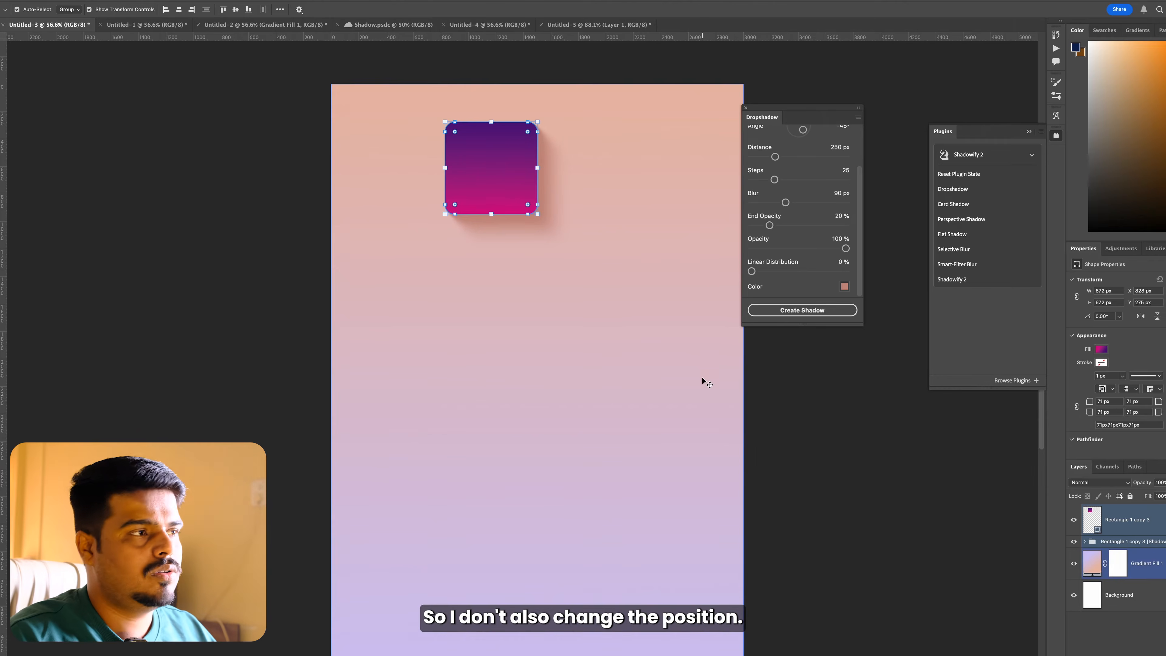
{"action": "left_click", "coordinate": [832, 395]}
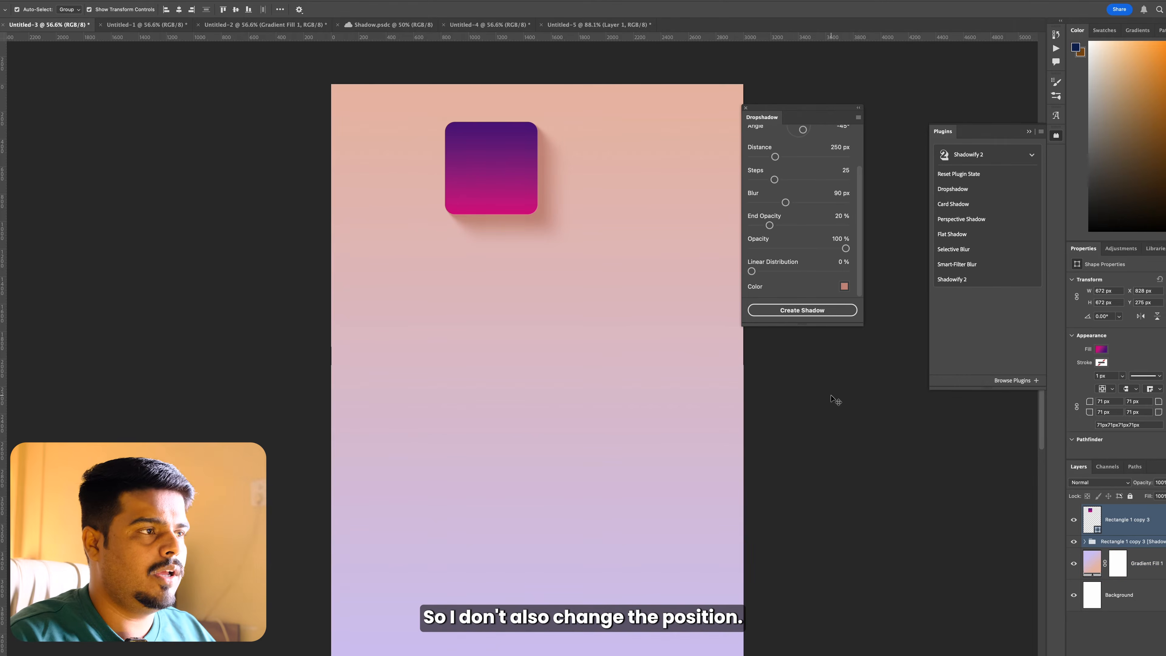
{"action": "left_click", "coordinate": [746, 110]}
Step: In the Untitled-1 document, create a Card Shadow with the default settings on the curled-page smart object
{"action": "left_click", "coordinate": [168, 26]}
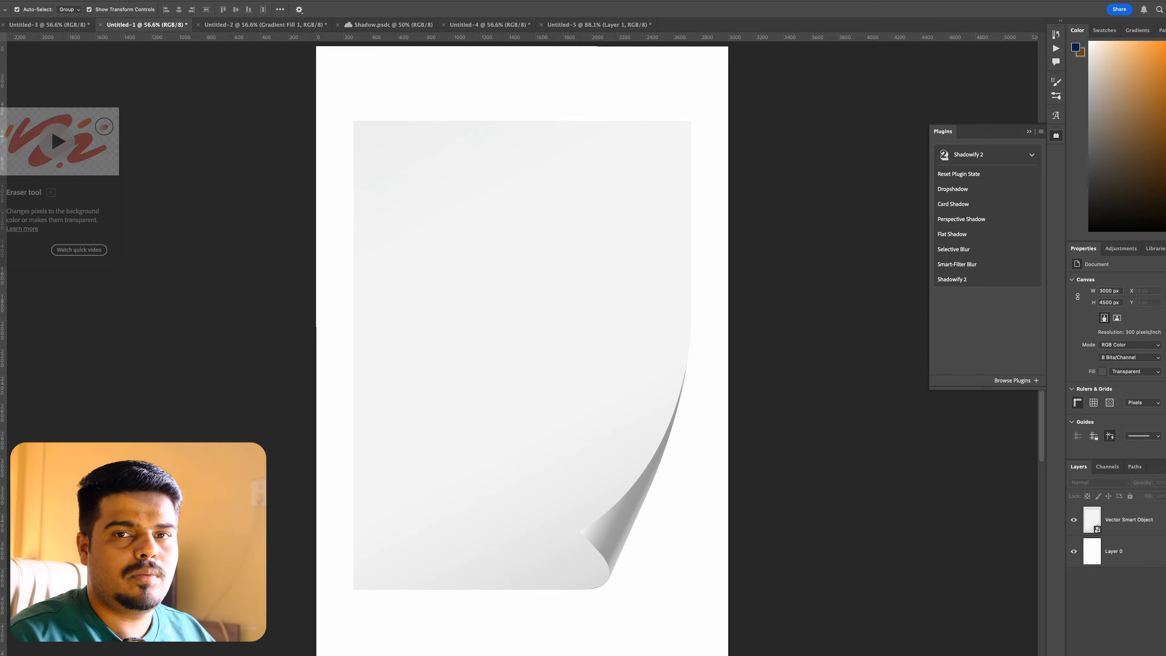
{"action": "left_click", "coordinate": [401, 164]}
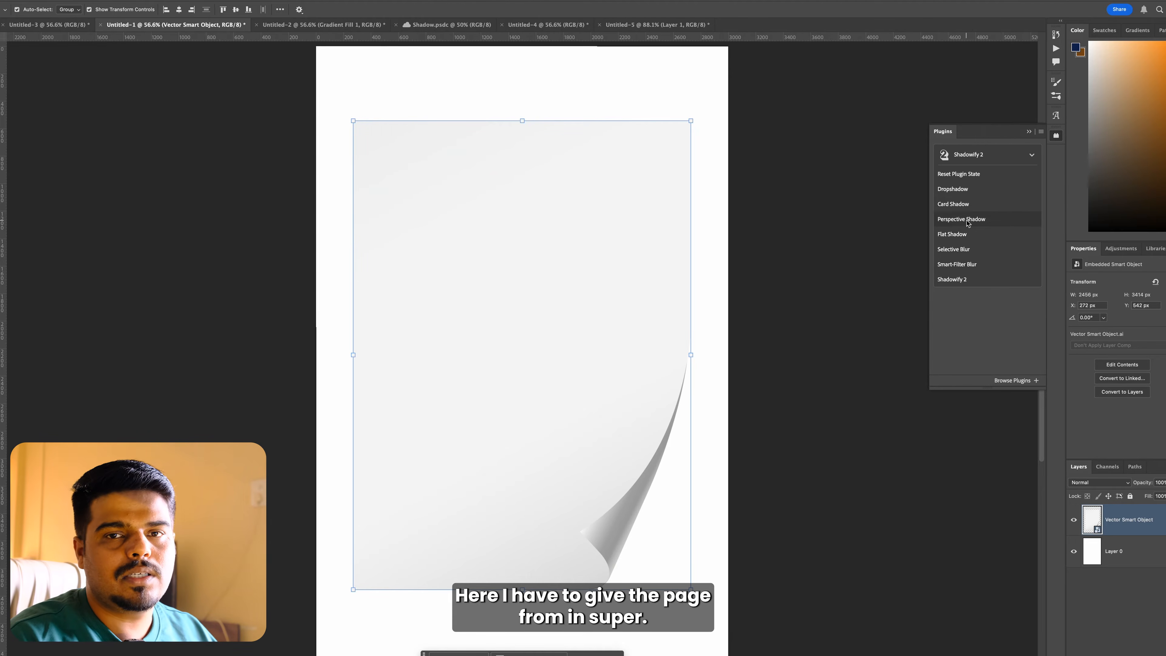
{"action": "left_click", "coordinate": [960, 204]}
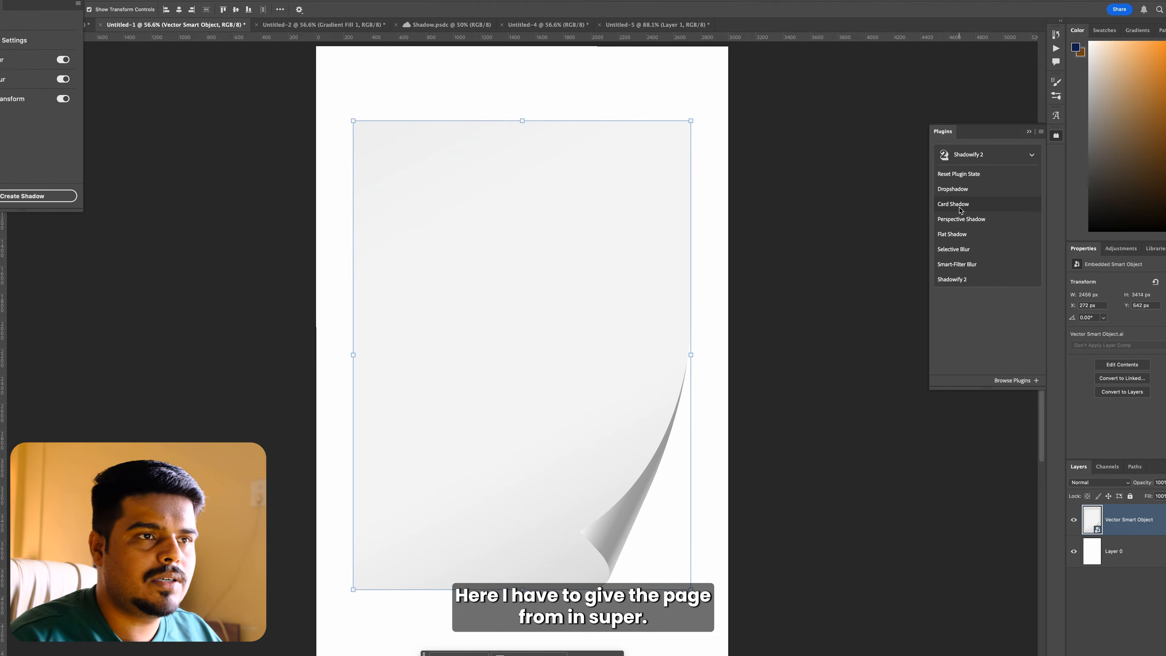
{"action": "left_click_drag", "start_coordinate": [32, 1], "coordinate": [860, 207]}
{"action": "left_click", "coordinate": [849, 409]}
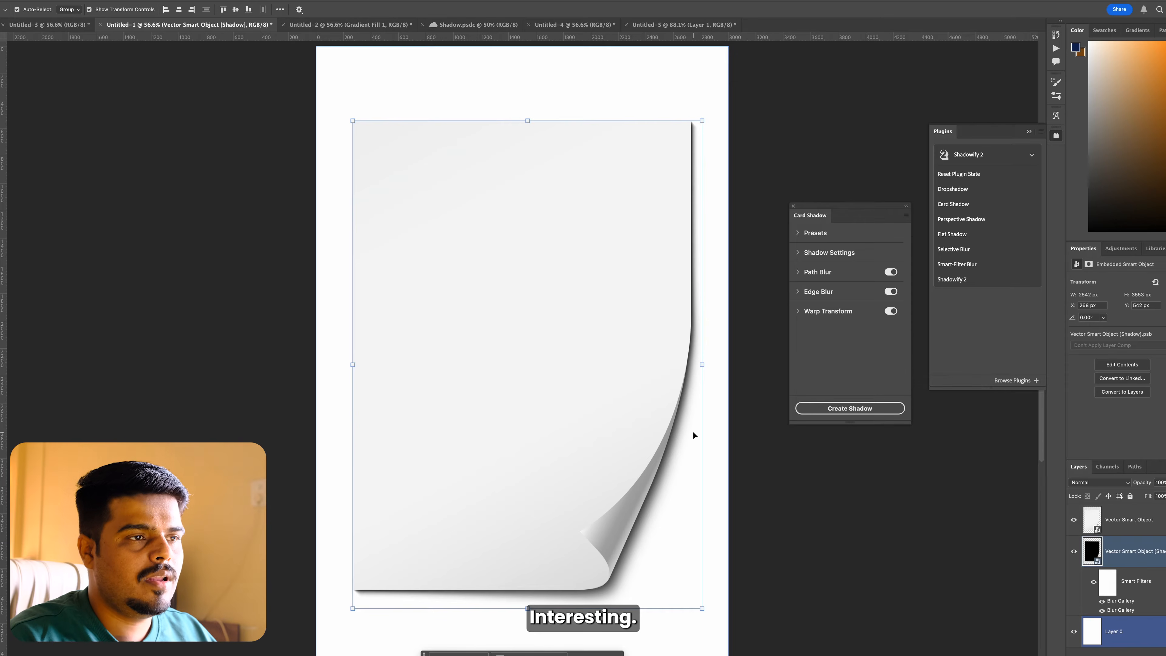
Step: Open the Card Shadow's Warp Transform settings and look through them
{"action": "left_click", "coordinate": [800, 312]}
{"action": "scroll", "coordinate": [822, 327], "scroll_direction": "down", "scroll_amount": 2}
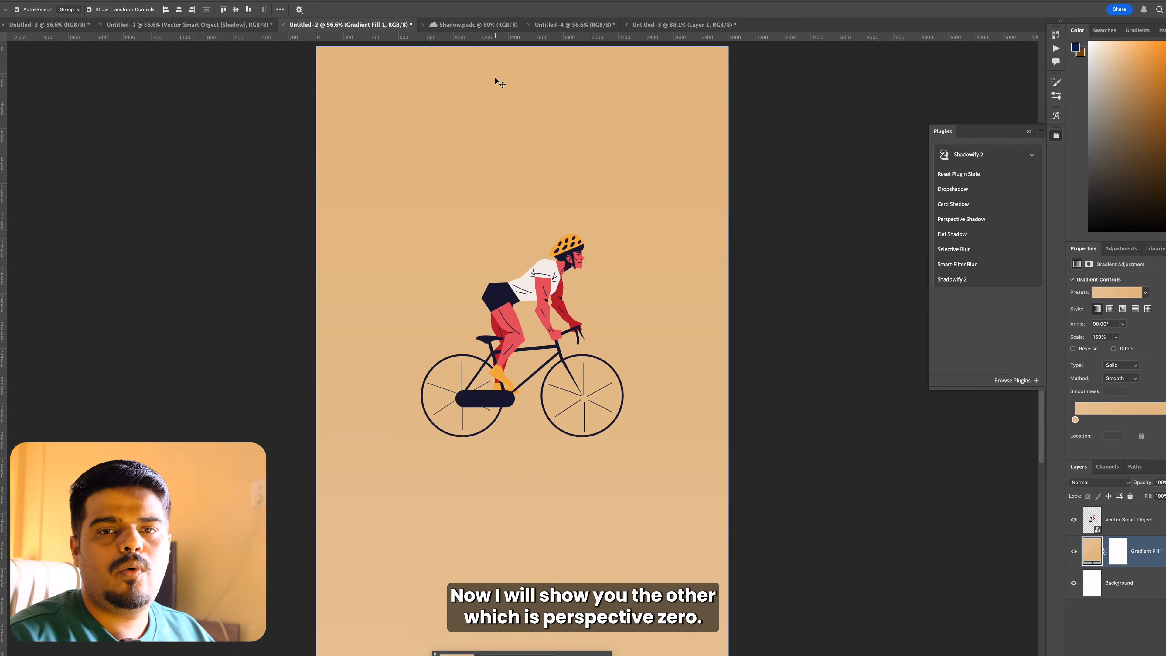
Step: In the Untitled-2 document, create a Perspective Shadow with the default settings on the cyclist smart object
{"action": "left_click", "coordinate": [565, 269]}
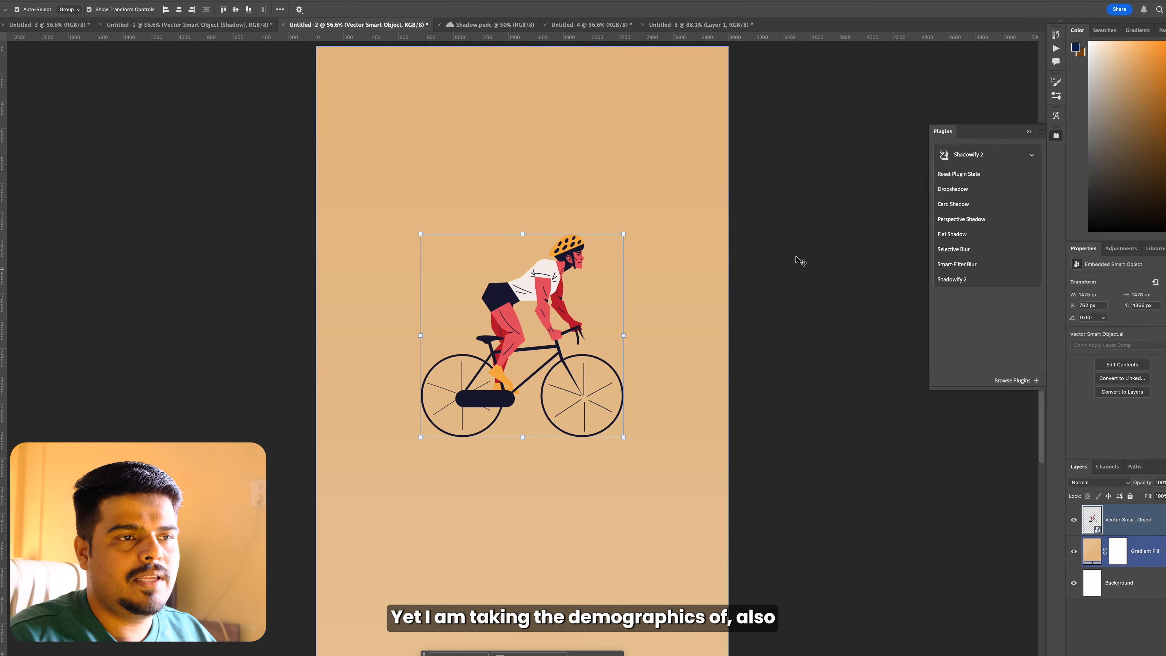
{"action": "left_click", "coordinate": [953, 220]}
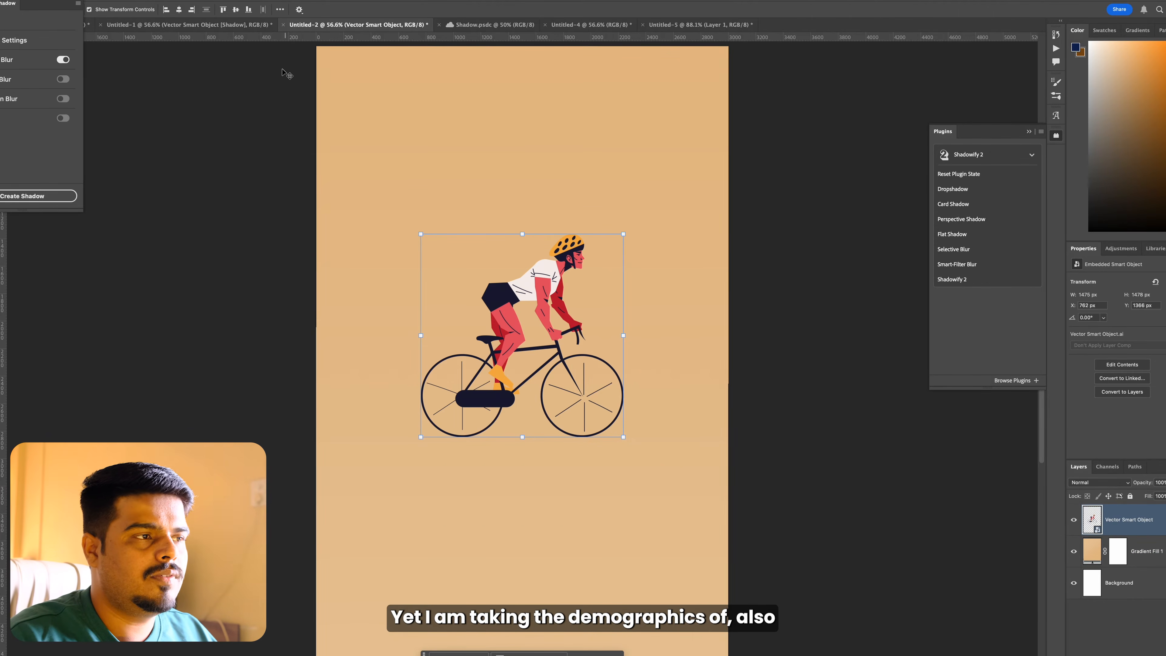
{"action": "left_click_drag", "start_coordinate": [49, 3], "coordinate": [845, 206]}
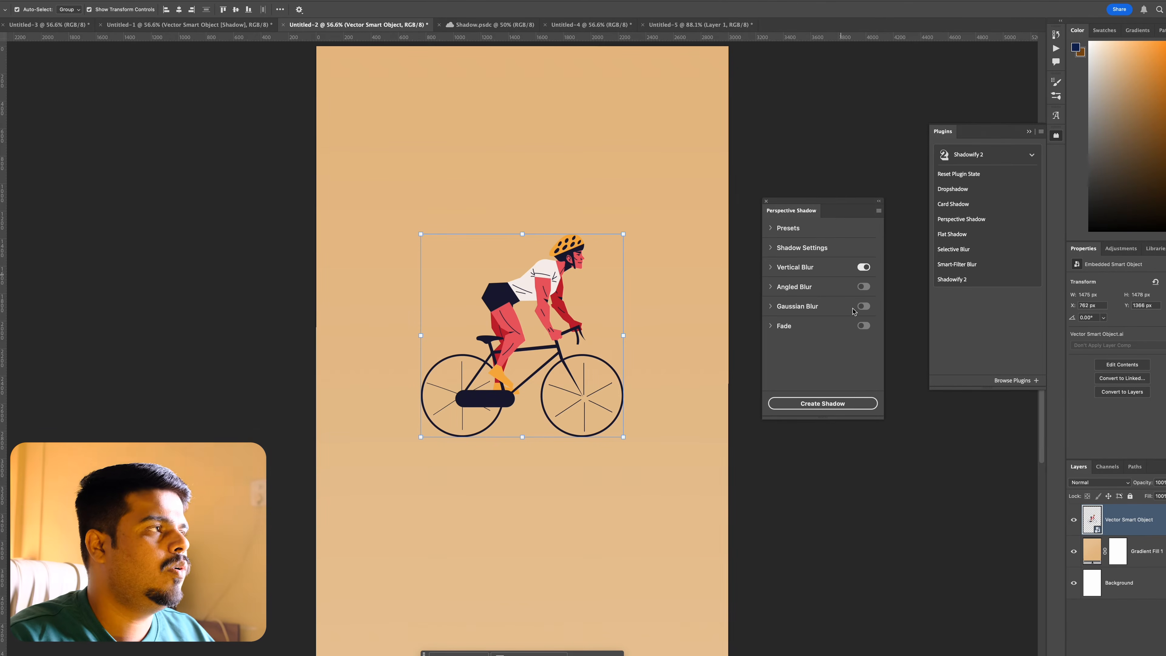
{"action": "left_click", "coordinate": [830, 403]}
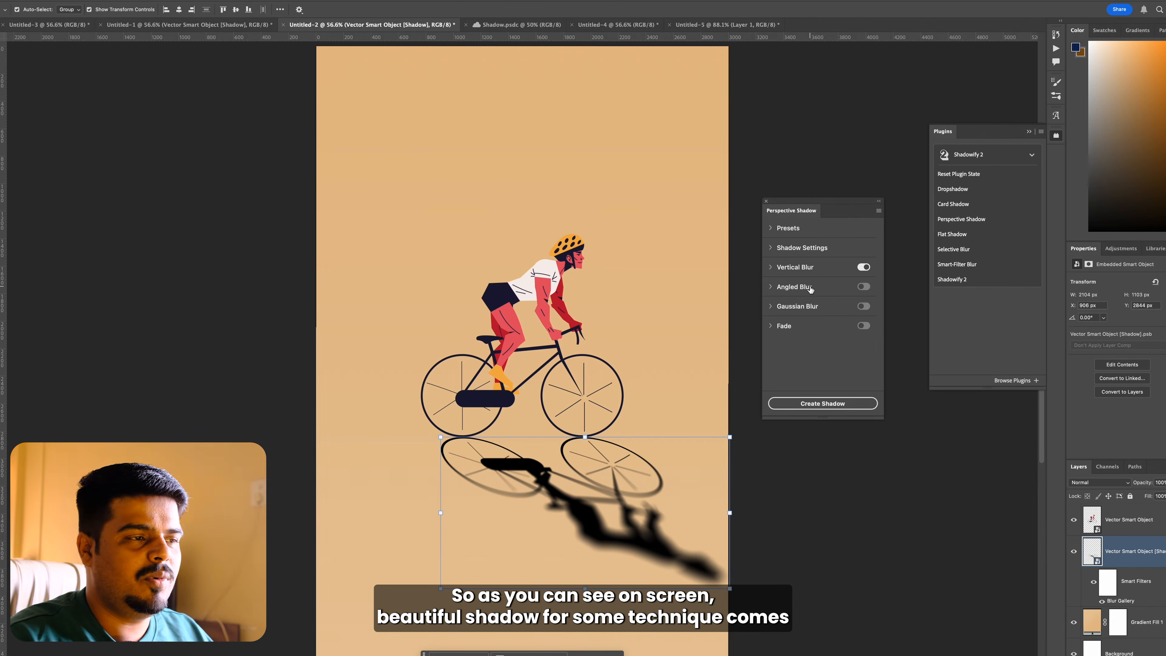
Step: Turn on Fade for the cyclist's perspective shadow and close the Perspective Shadow settings
{"action": "left_click", "coordinate": [859, 267]}
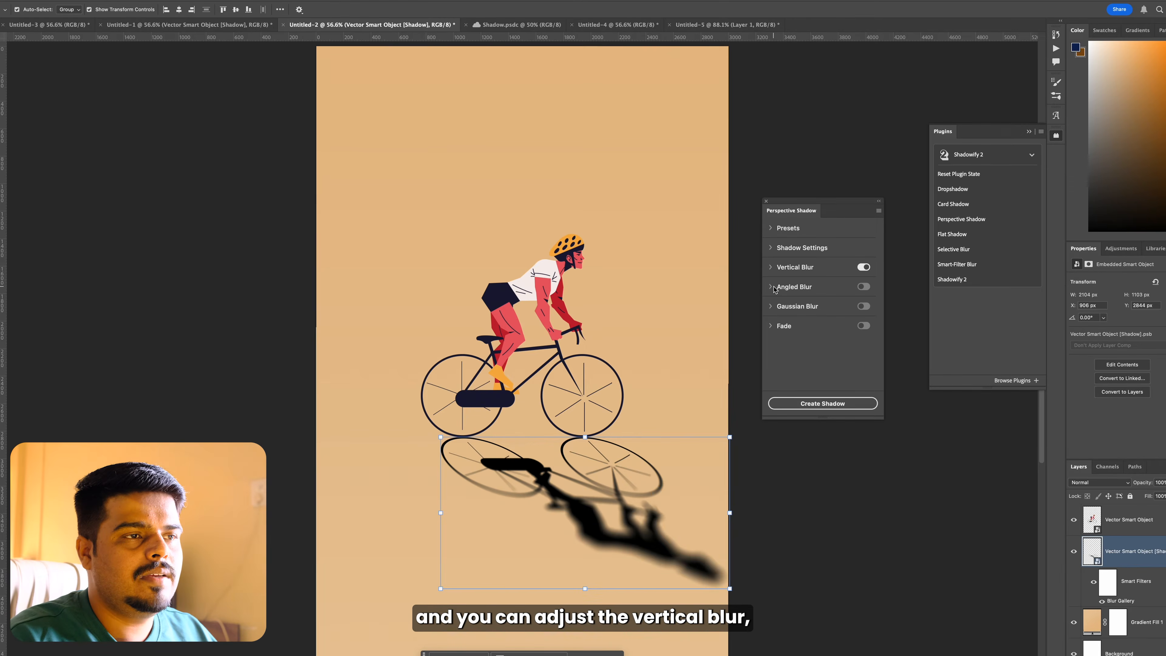
{"action": "left_click", "coordinate": [863, 325]}
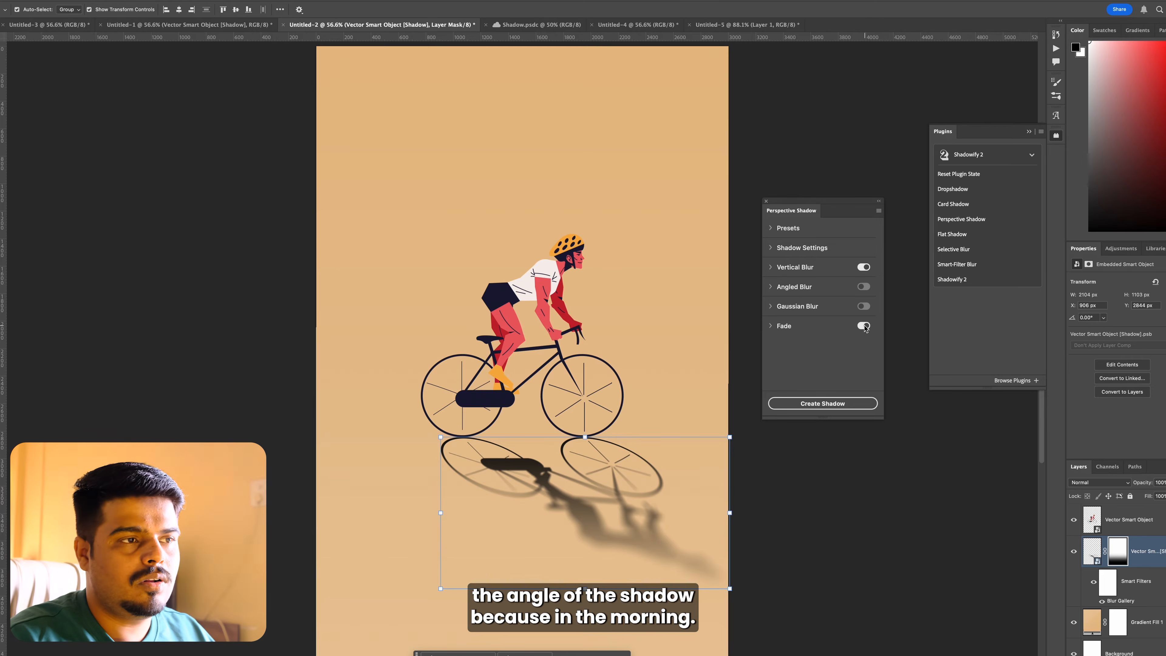
{"action": "left_click", "coordinate": [766, 203]}
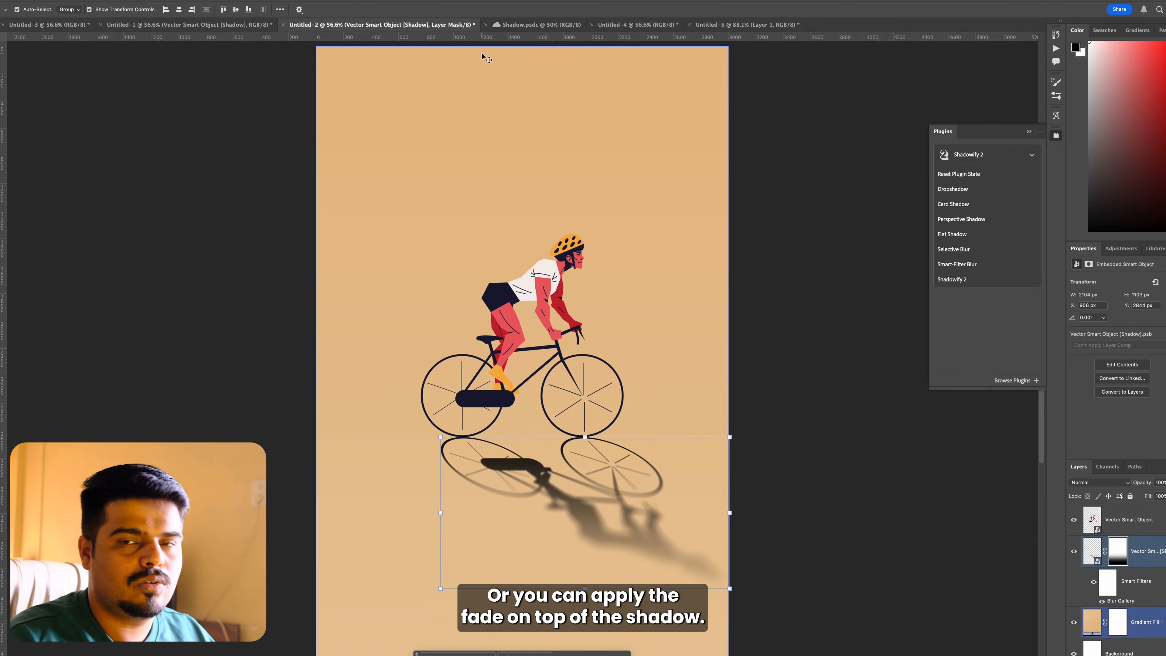
Step: In the Shadow.psdc poster, hide the existing shadow group of the "Don't Let Your Fear Hide Your Real Shadow" headline
{"action": "left_click", "coordinate": [520, 23]}
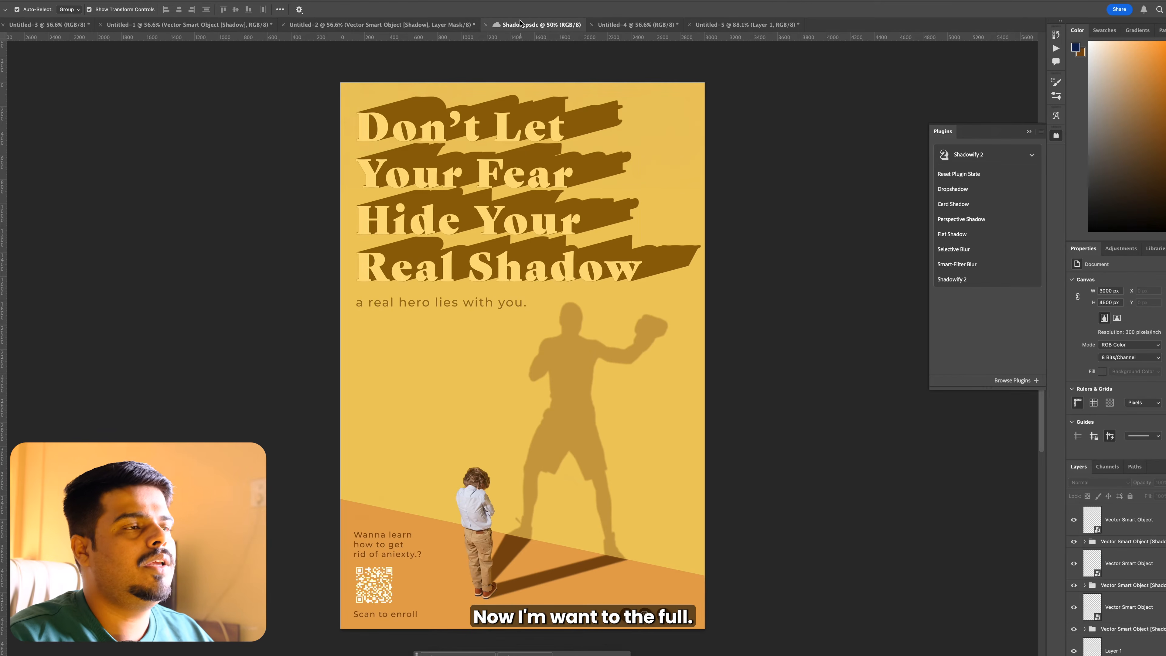
{"action": "left_click", "coordinate": [529, 180]}
{"action": "scroll", "coordinate": [1106, 574], "scroll_direction": "down", "scroll_amount": 3}
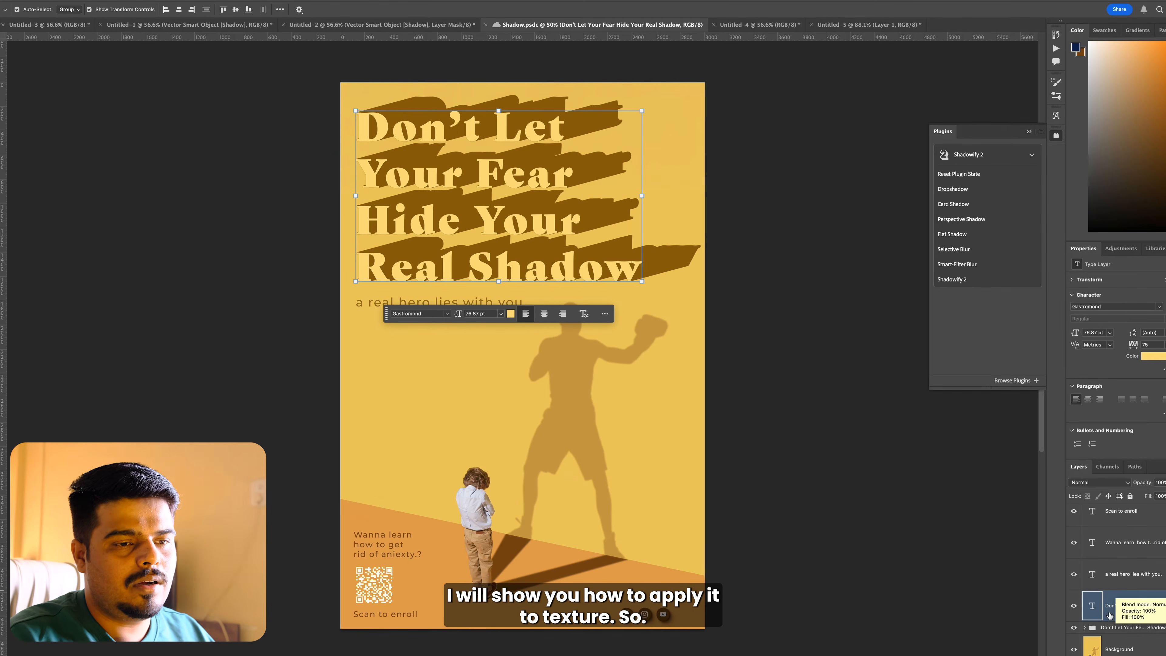
{"action": "left_click", "coordinate": [1074, 628]}
Step: Create a Flat Shadow with the default settings on the poster's headline text
{"action": "left_click", "coordinate": [513, 181]}
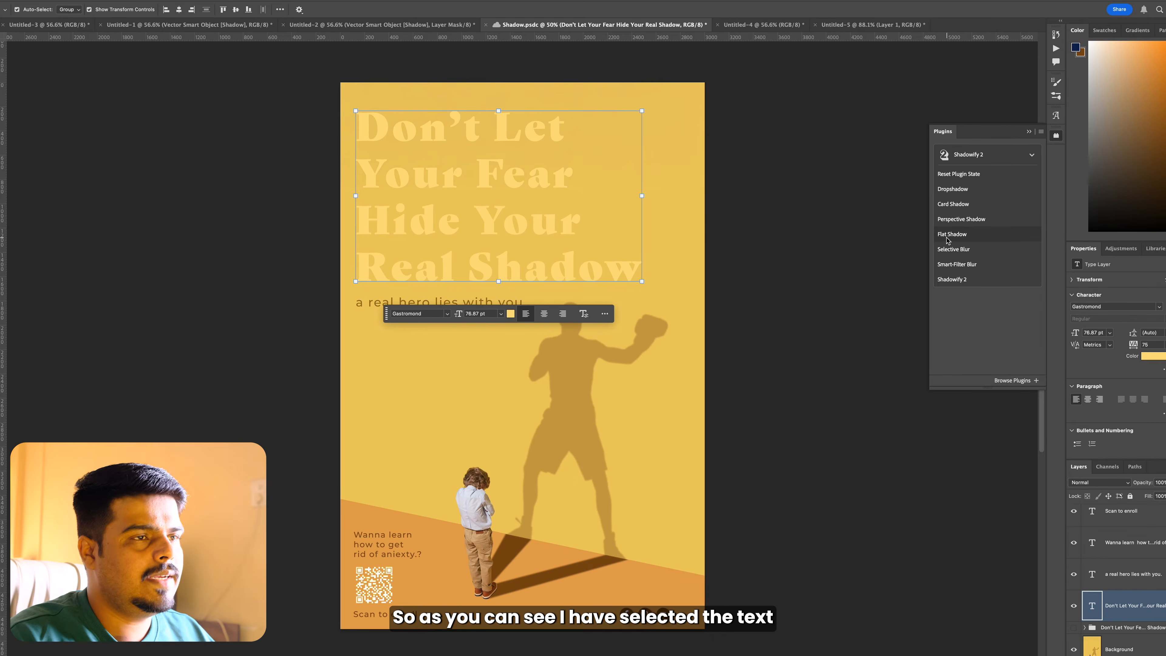
{"action": "left_click", "coordinate": [952, 234]}
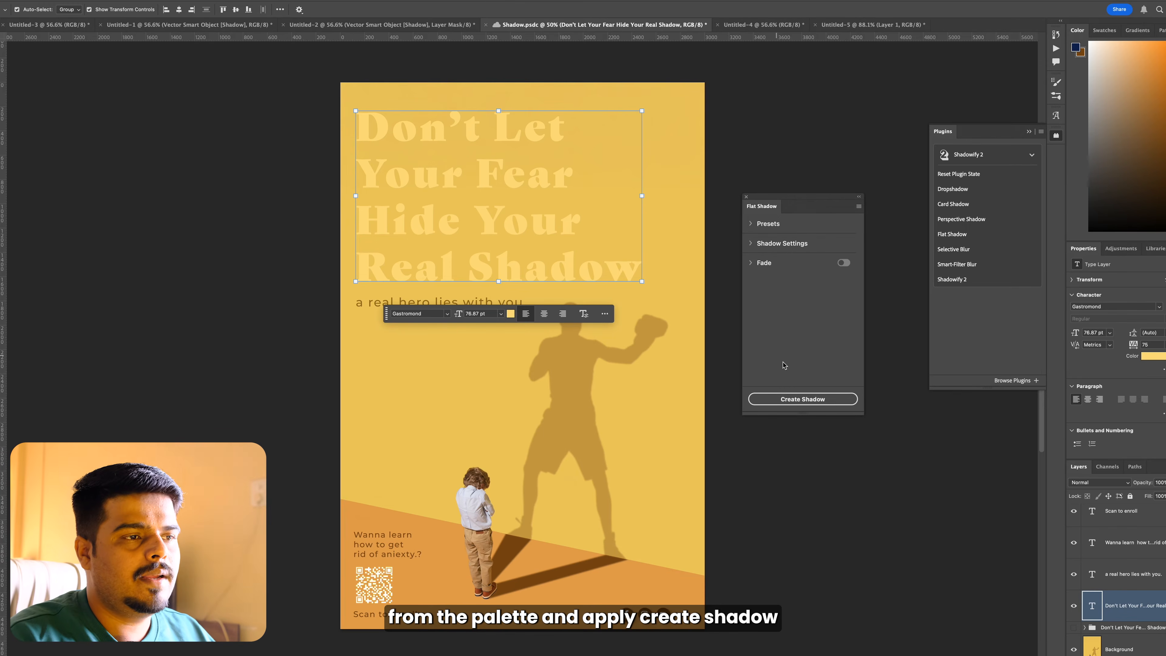
{"action": "left_click", "coordinate": [798, 401]}
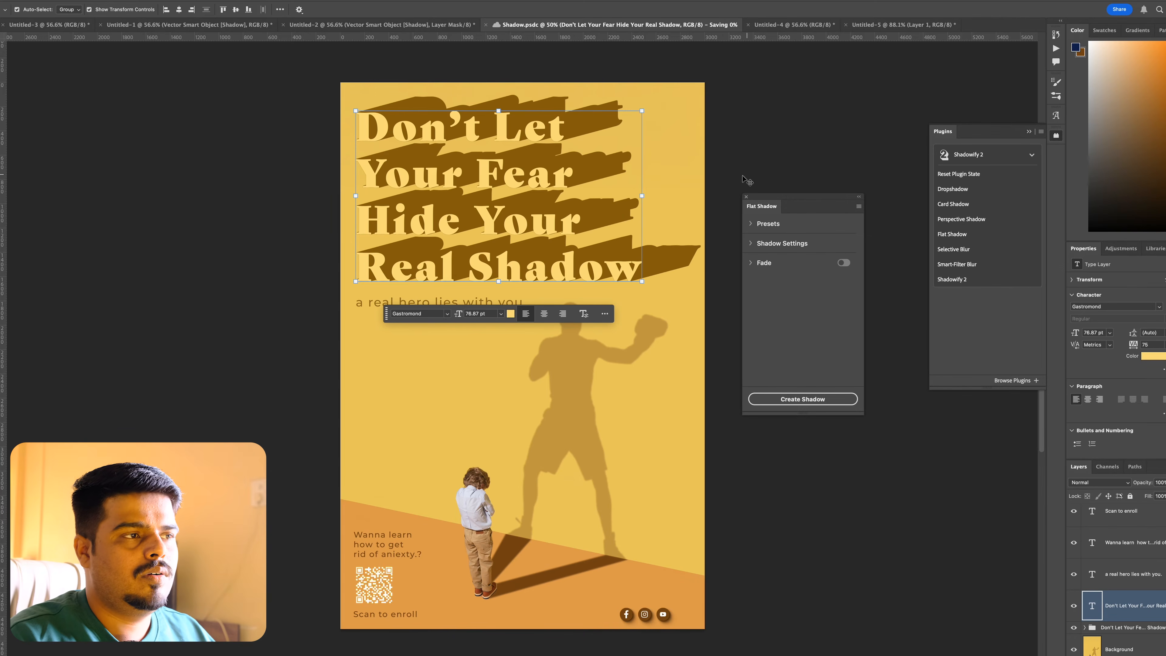
Step: Go through the Flat Shadow's Fade and Shadow Settings, close them, and view the poster without any layer selected
{"action": "left_click", "coordinate": [751, 265]}
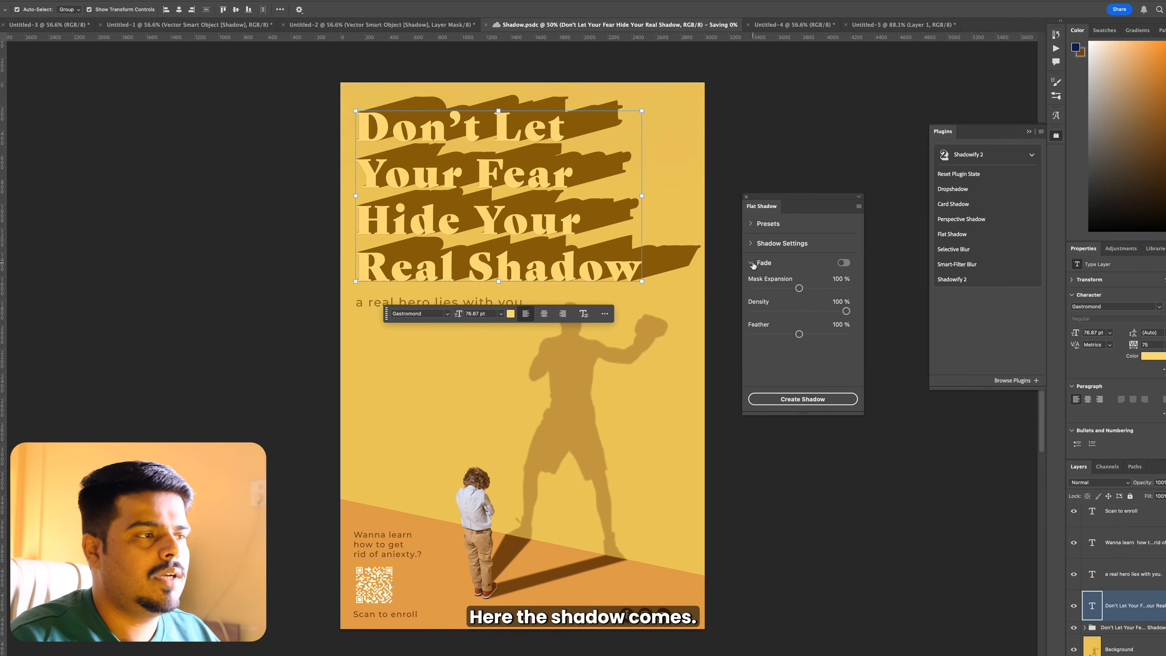
{"action": "left_click", "coordinate": [751, 246]}
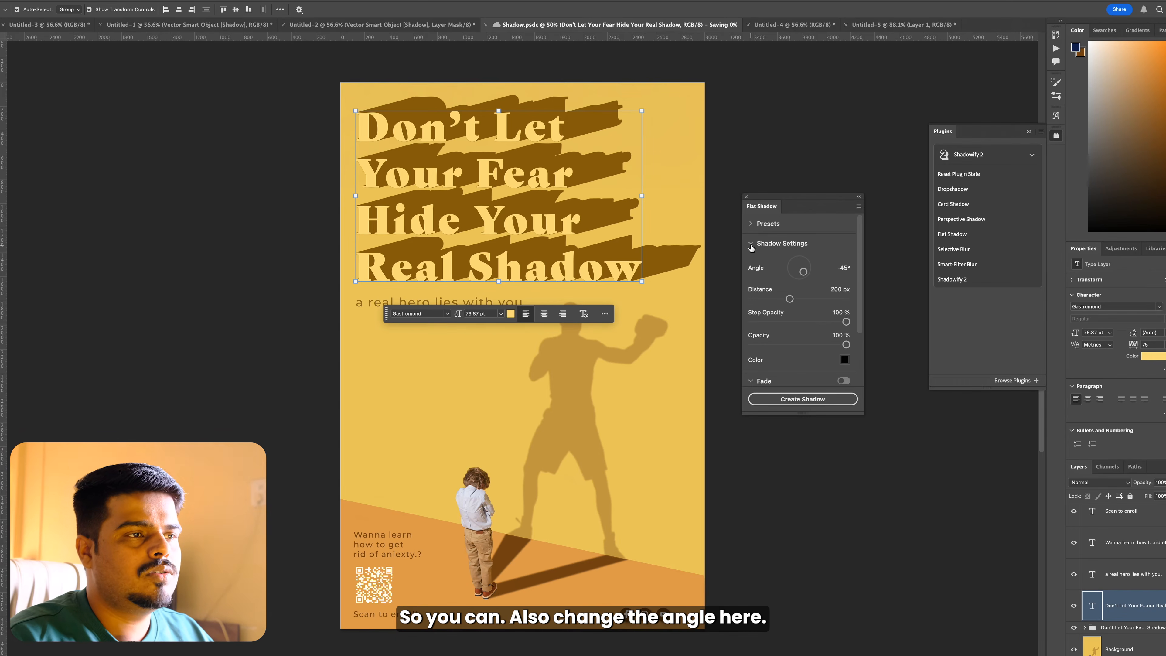
{"action": "scroll", "coordinate": [769, 275], "scroll_direction": "down", "scroll_amount": 3}
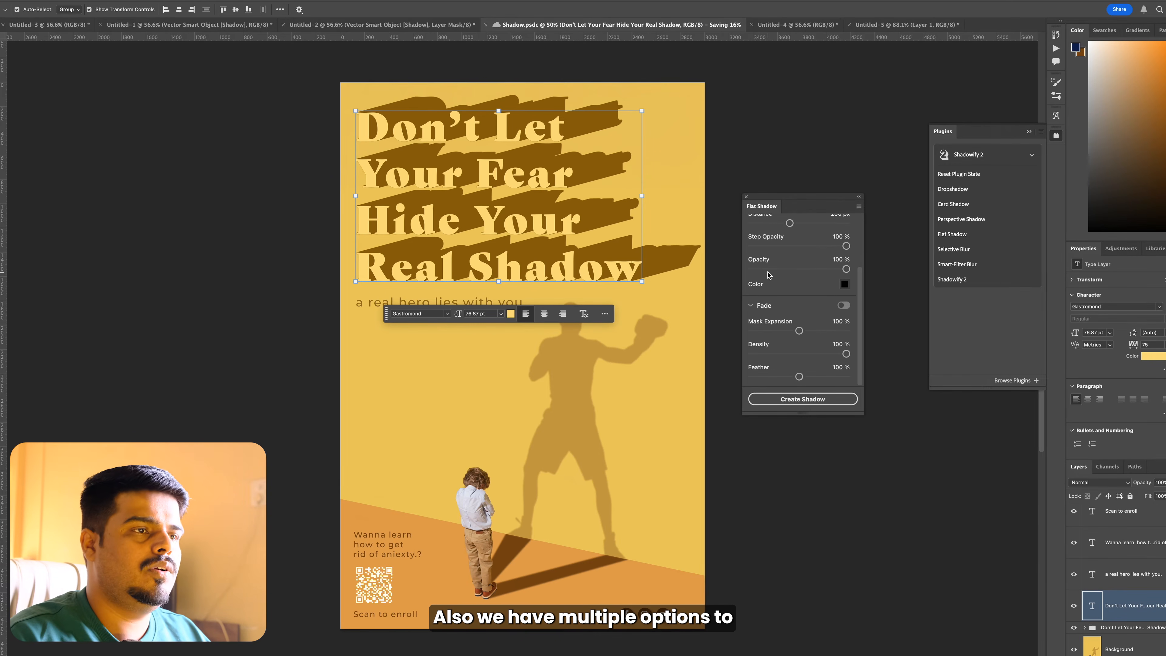
{"action": "left_click", "coordinate": [745, 197]}
{"action": "left_click", "coordinate": [736, 178]}
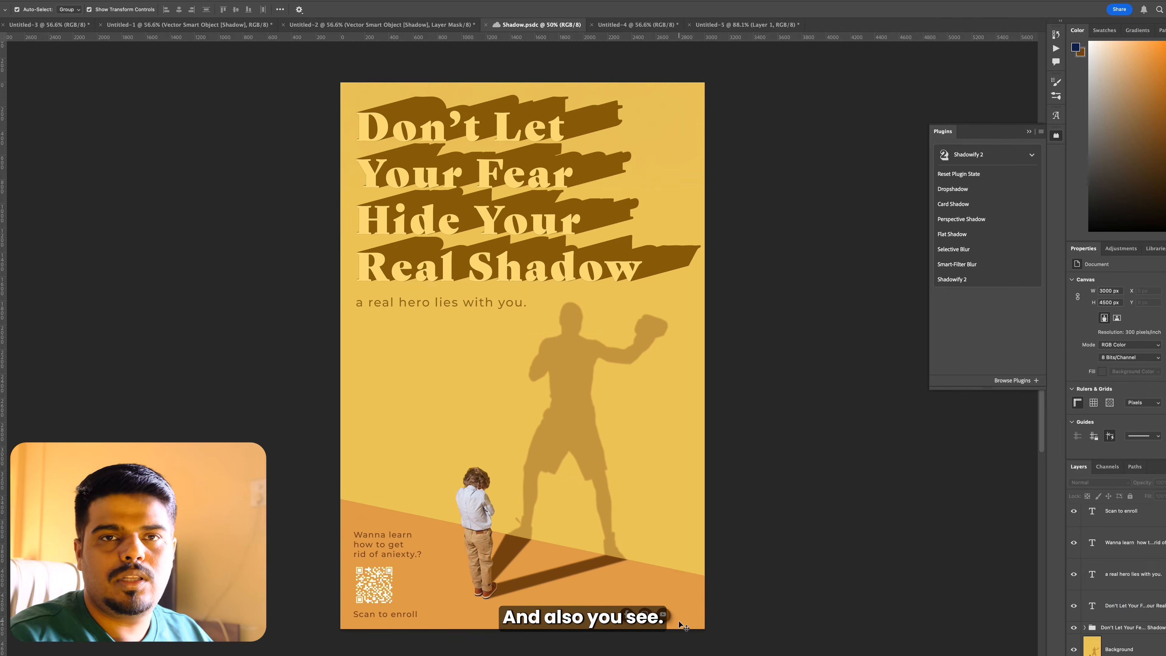
{"action": "scroll", "coordinate": [679, 621], "scroll_direction": "down", "scroll_amount": 3}
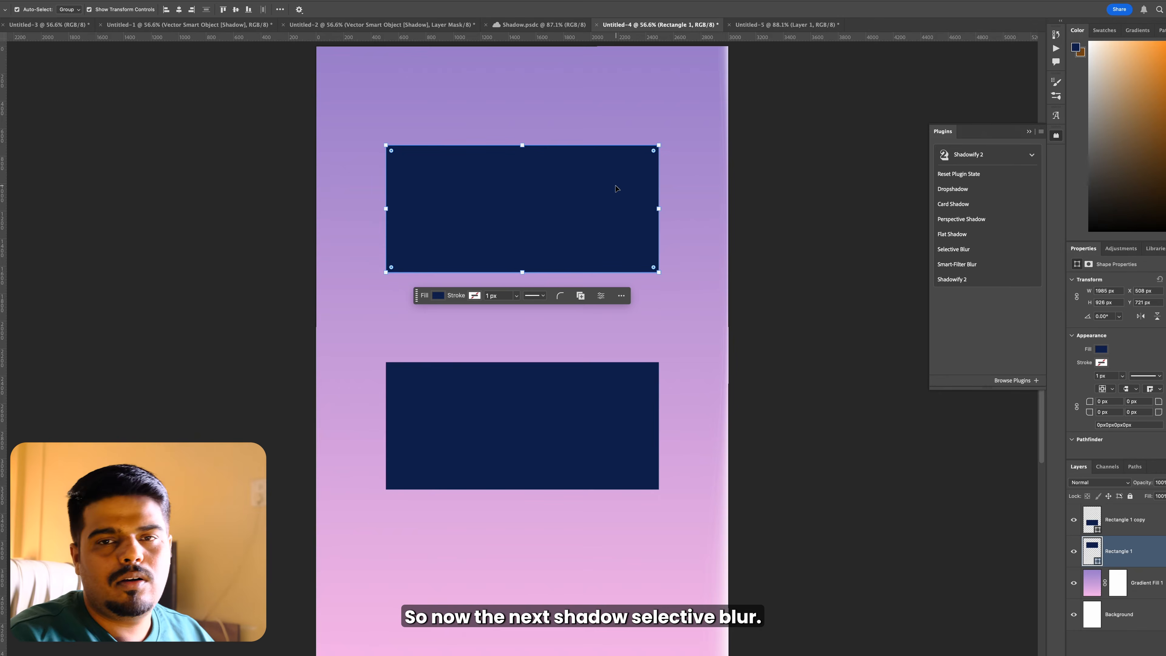
Step: In the Untitled-4 document, marquee-select a vertical strip through the upper navy rectangle, replacing a first narrower selection
{"action": "key", "text": "m"}
{"action": "left_click_drag", "start_coordinate": [391, 123], "coordinate": [476, 290]}
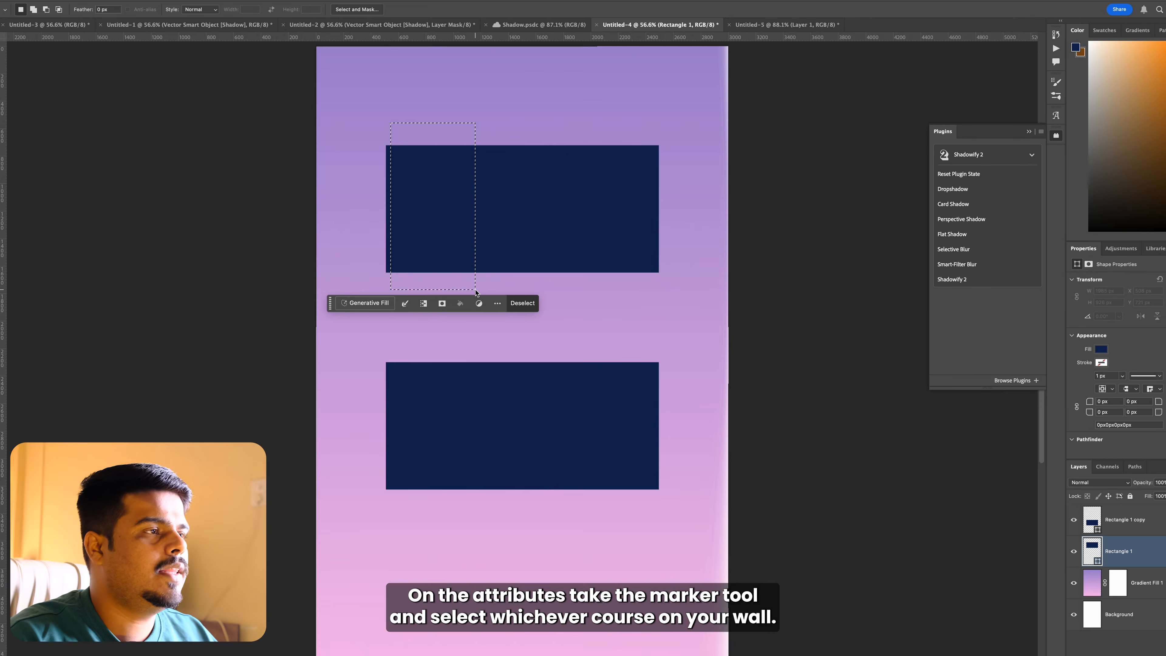
{"action": "left_click", "coordinate": [640, 227]}
{"action": "left_click_drag", "start_coordinate": [421, 126], "coordinate": [528, 297]}
{"action": "key", "text": "v"}
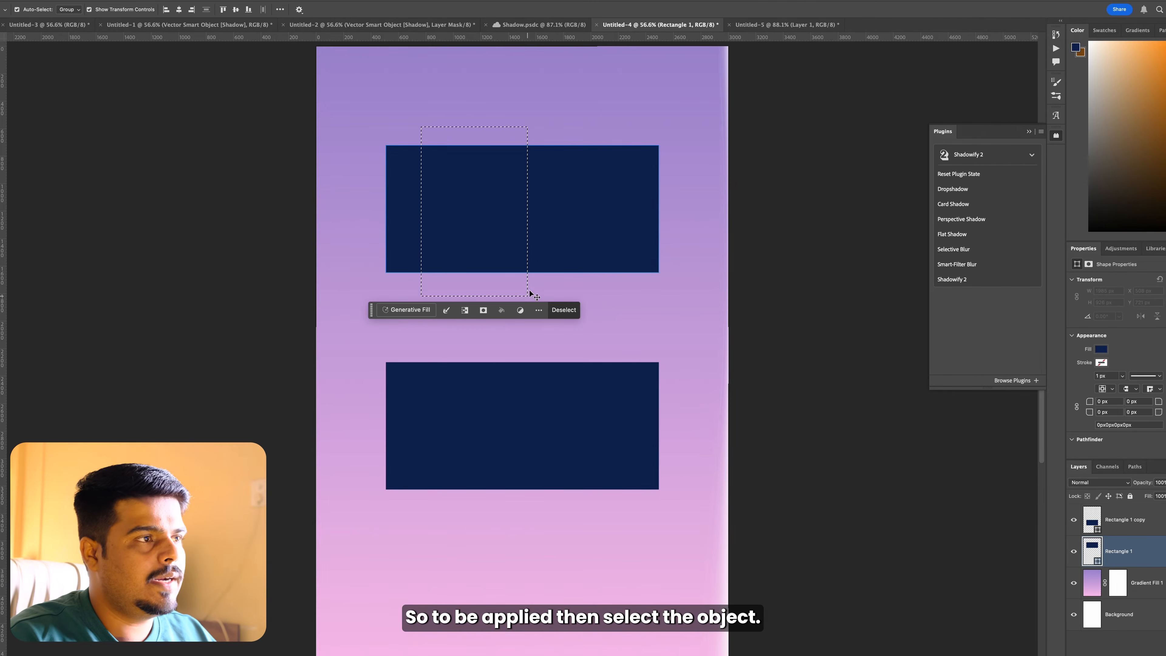
Step: Try a Selective Blur with the default settings on the upper rectangle and close the Selective Blur settings
{"action": "left_click", "coordinate": [959, 250]}
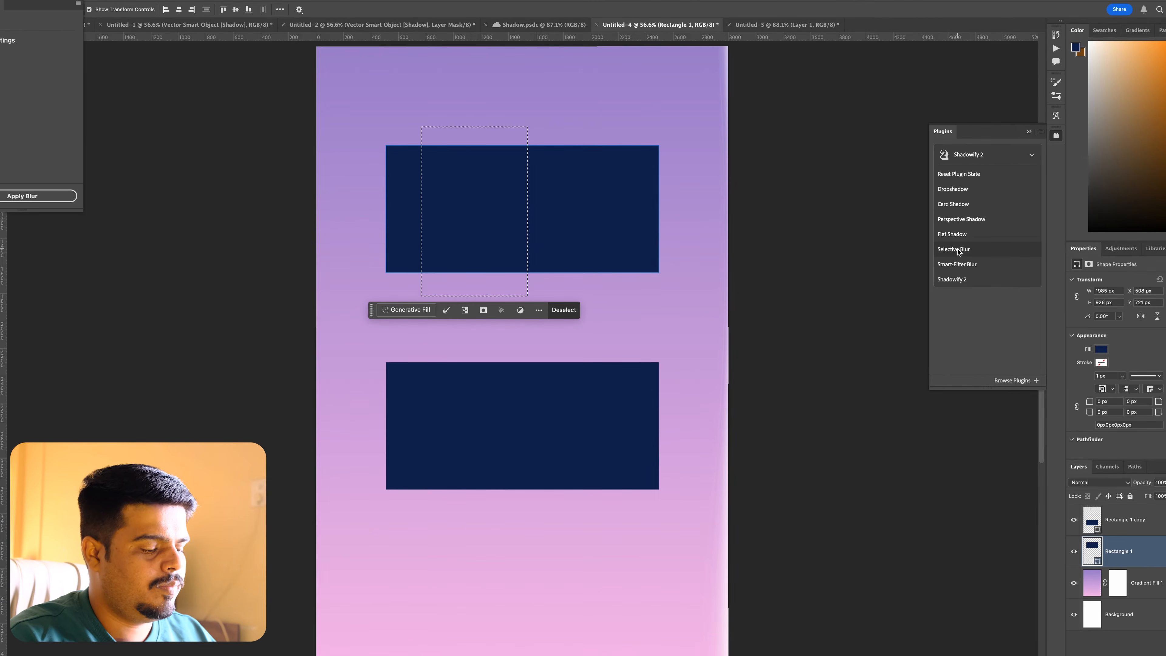
{"action": "left_click", "coordinate": [44, 196]}
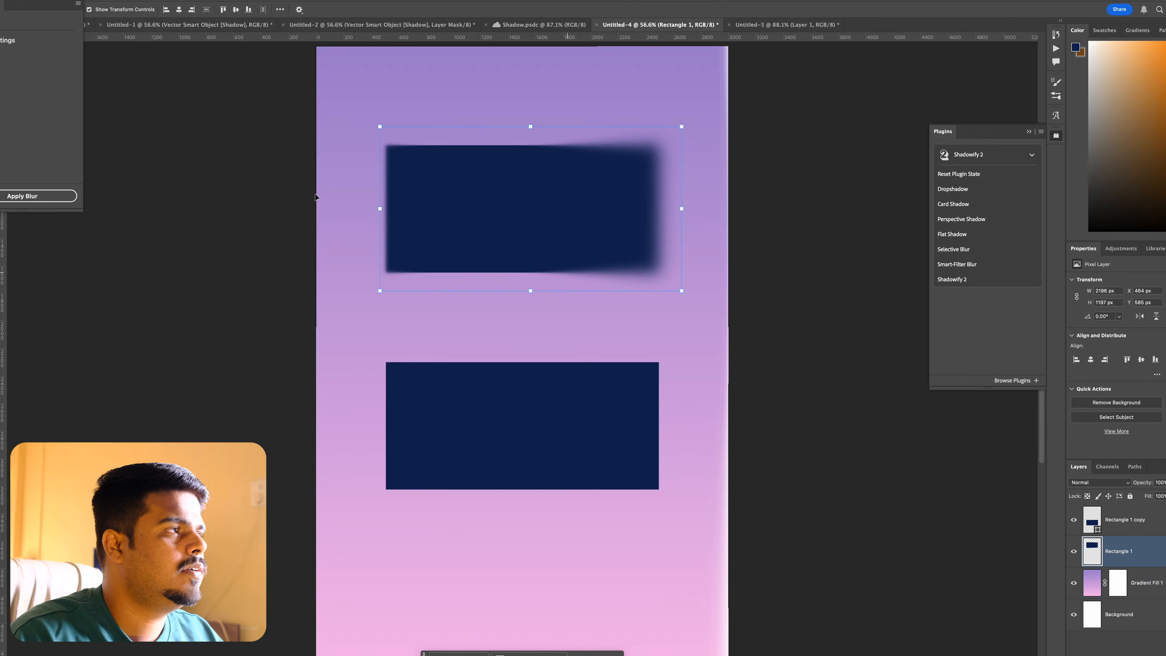
{"action": "left_click_drag", "start_coordinate": [55, 1], "coordinate": [857, 285]}
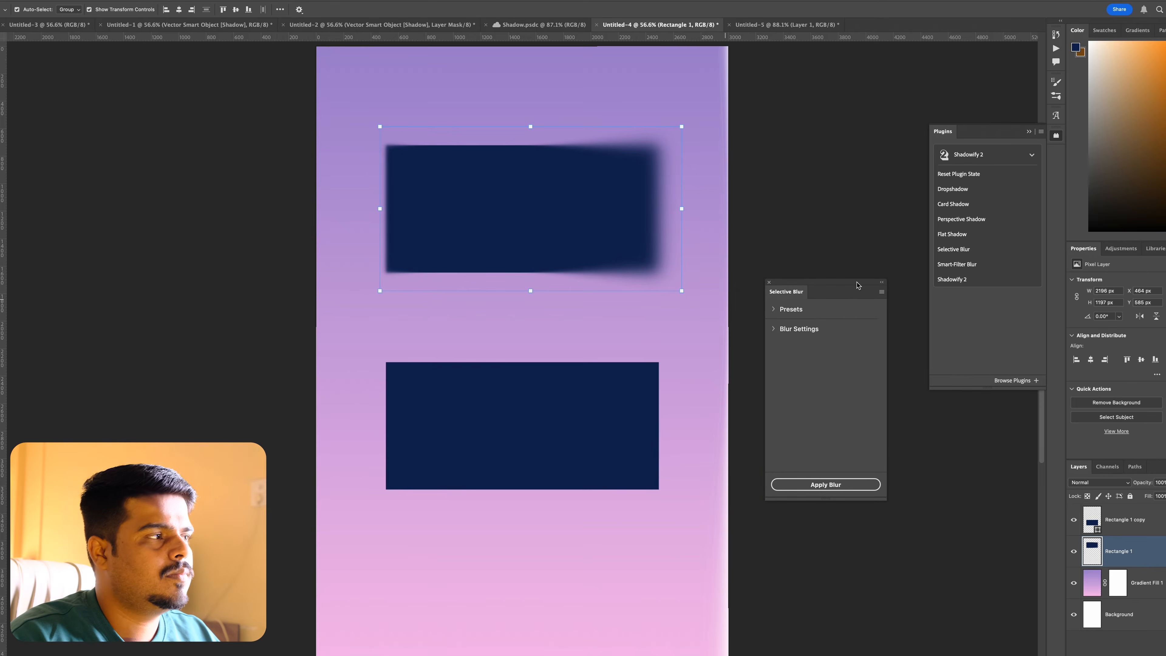
{"action": "left_click", "coordinate": [770, 283]}
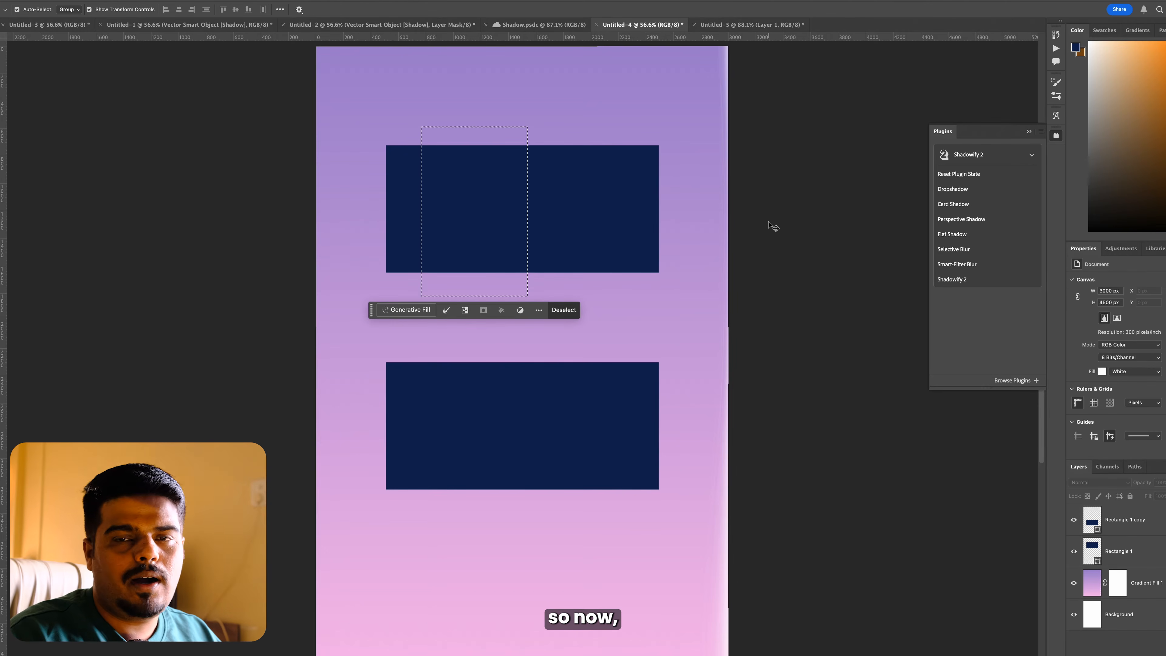
{"action": "left_click", "coordinate": [530, 217]}
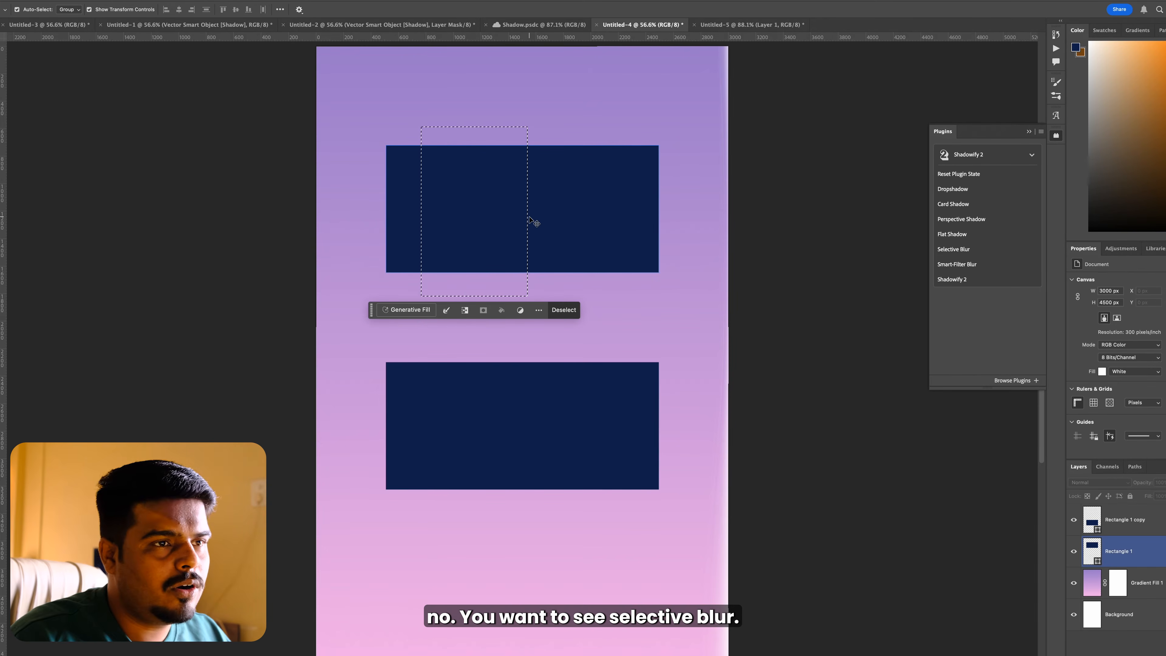
{"action": "left_click", "coordinate": [430, 137]}
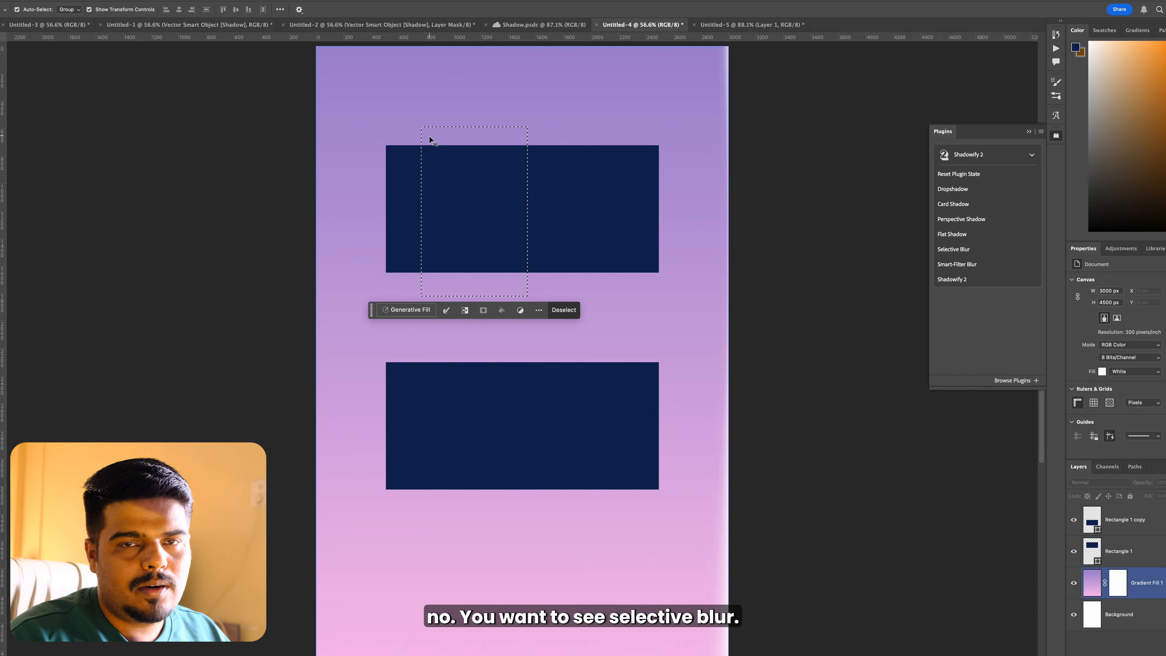
{"action": "left_click", "coordinate": [436, 146]}
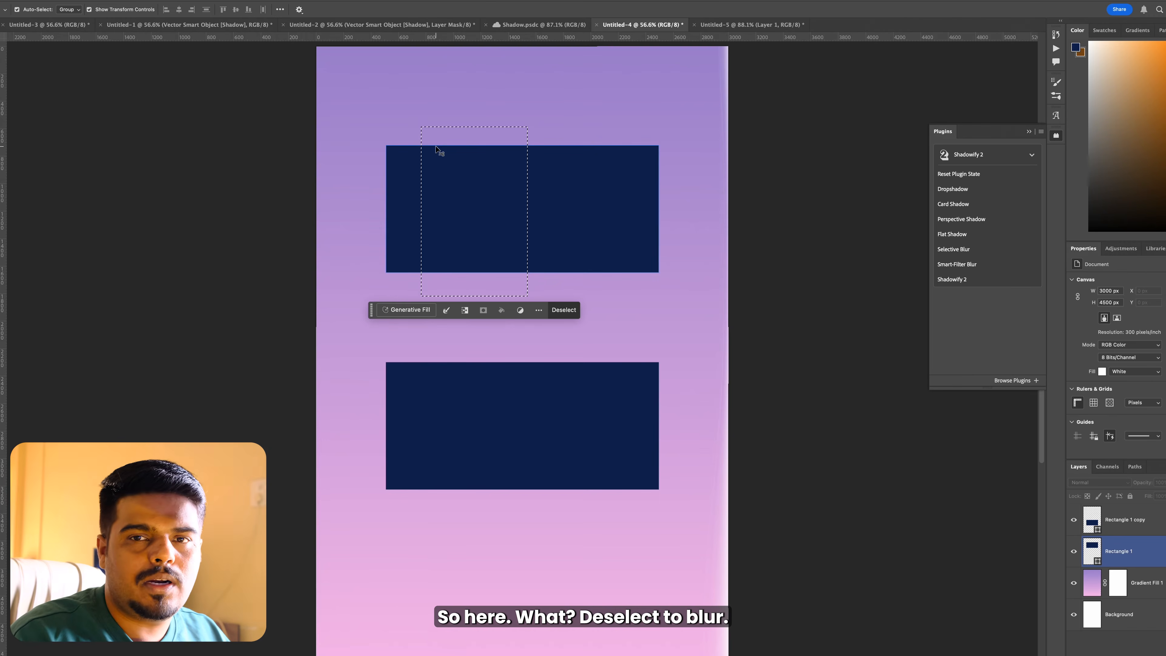
{"action": "left_click", "coordinate": [274, 109]}
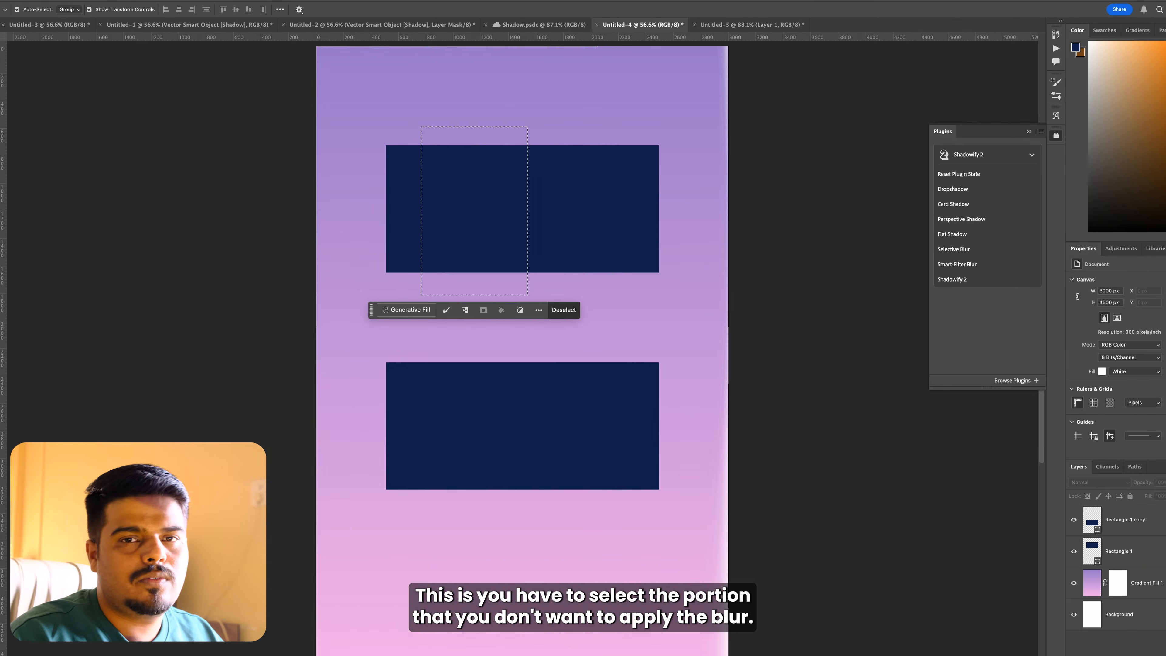
{"action": "left_click", "coordinate": [461, 198]}
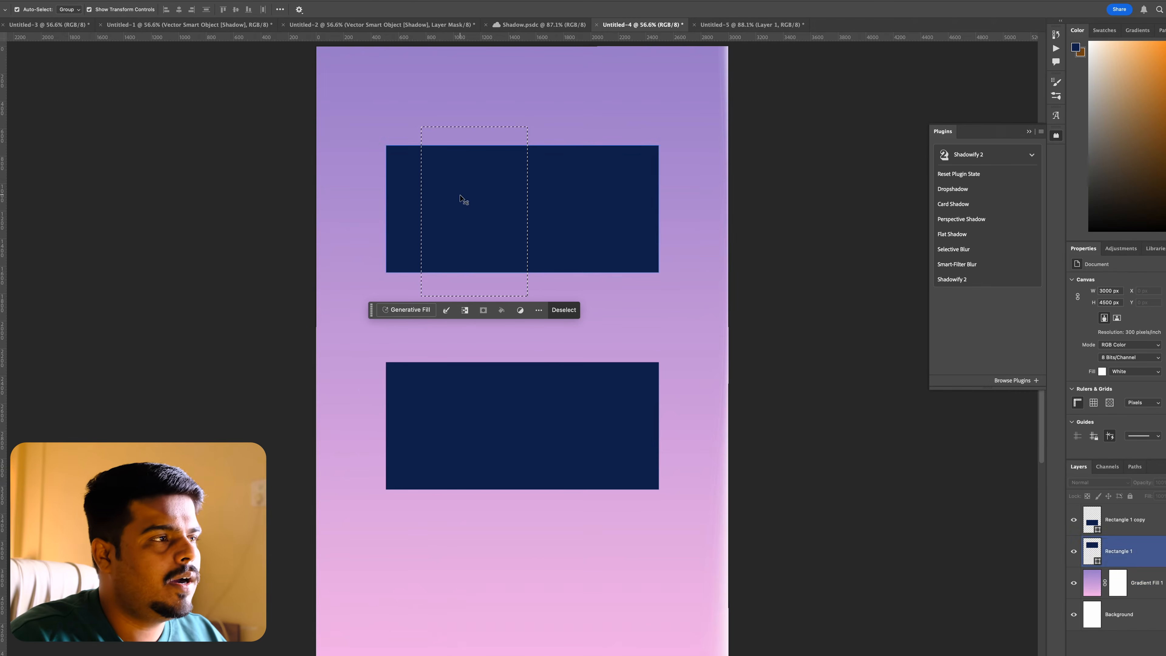
Step: Replace the selection with a new vertical marquee strip left of the upper rectangle's centre and make the Rectangle 1 layer active
{"action": "left_click", "coordinate": [564, 309]}
{"action": "key", "text": "m"}
{"action": "left_click_drag", "start_coordinate": [435, 132], "coordinate": [513, 296]}
{"action": "left_click", "coordinate": [528, 293]}
{"action": "key", "text": "v"}
{"action": "left_click", "coordinate": [580, 206]}
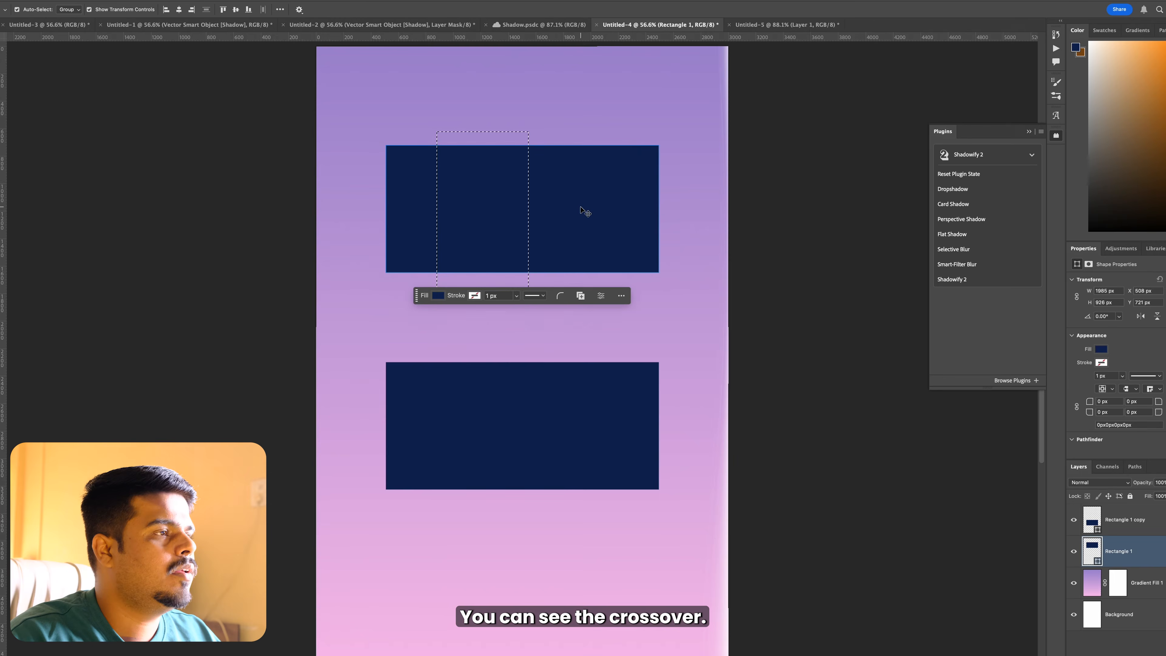
Step: Apply a Selective Blur with the default settings to the upper rectangle, deselect it, and close the Selective Blur settings
{"action": "left_click", "coordinate": [946, 250]}
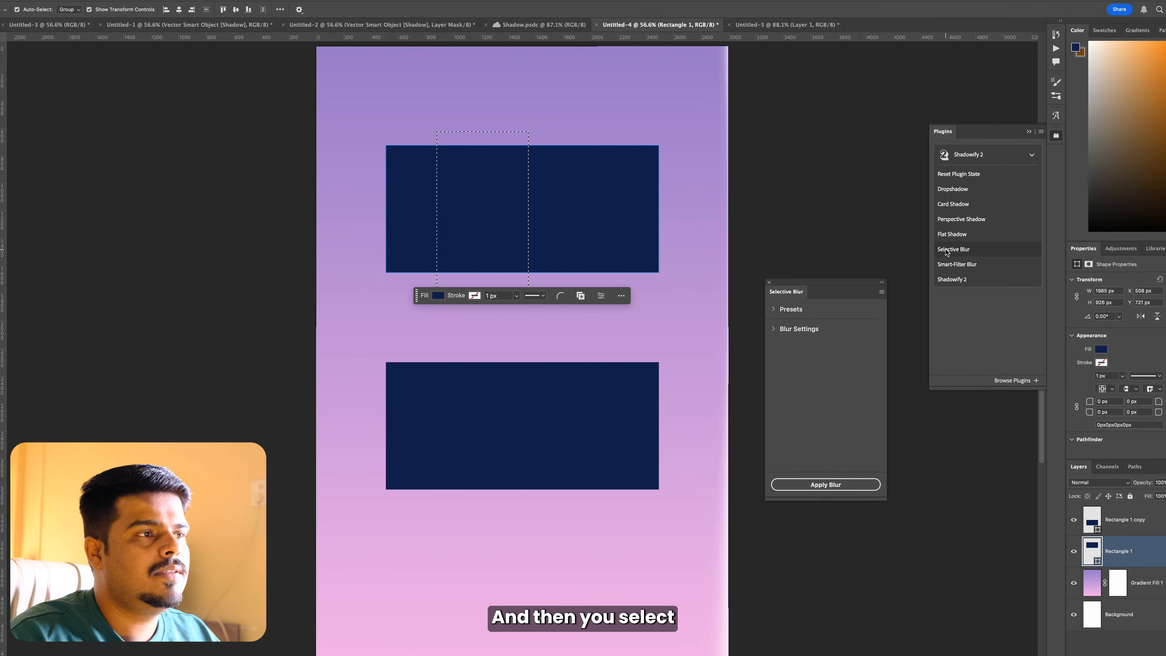
{"action": "left_click", "coordinate": [829, 486]}
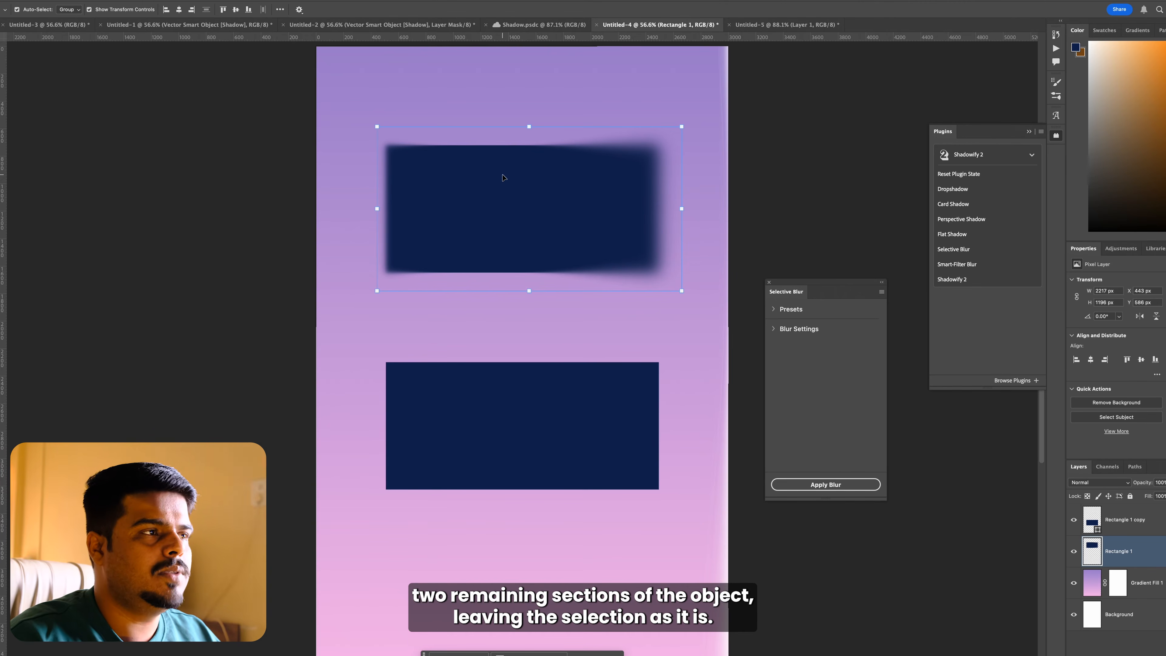
{"action": "left_click", "coordinate": [786, 257]}
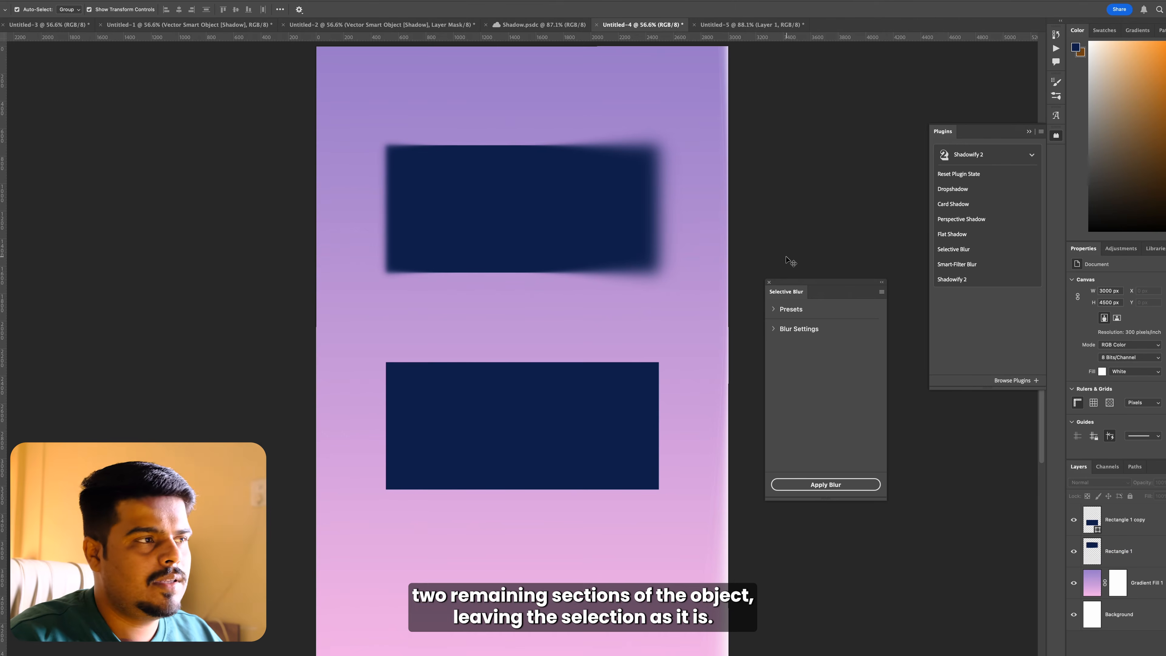
{"action": "left_click", "coordinate": [769, 282]}
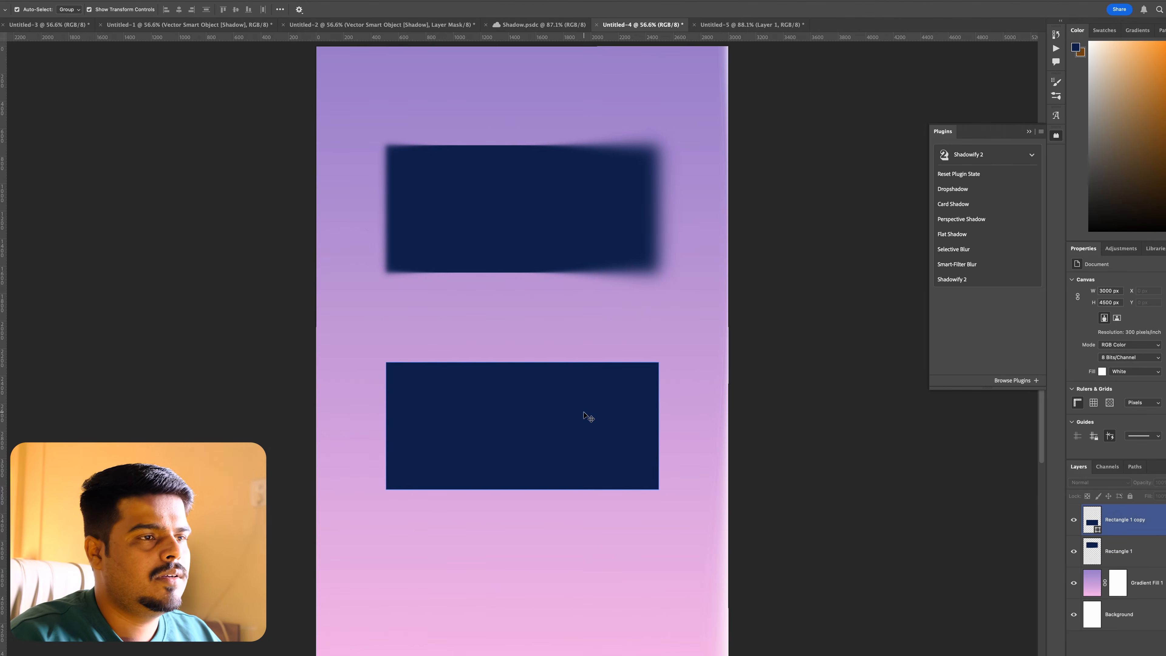
Step: Apply a Smart-Filter Blur to the lower rectangle with an Angled Blur of 60 px at 146°, and close its settings
{"action": "left_click", "coordinate": [584, 413]}
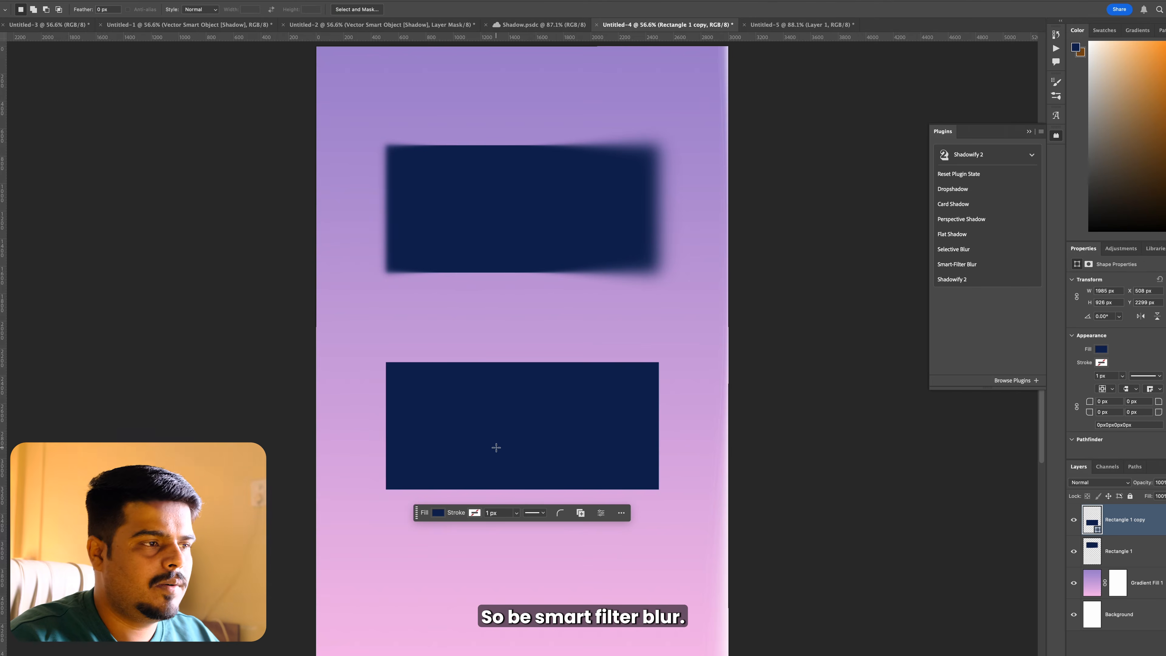
{"action": "left_click", "coordinate": [957, 264]}
{"action": "left_click_drag", "start_coordinate": [906, 171], "coordinate": [905, 170]}
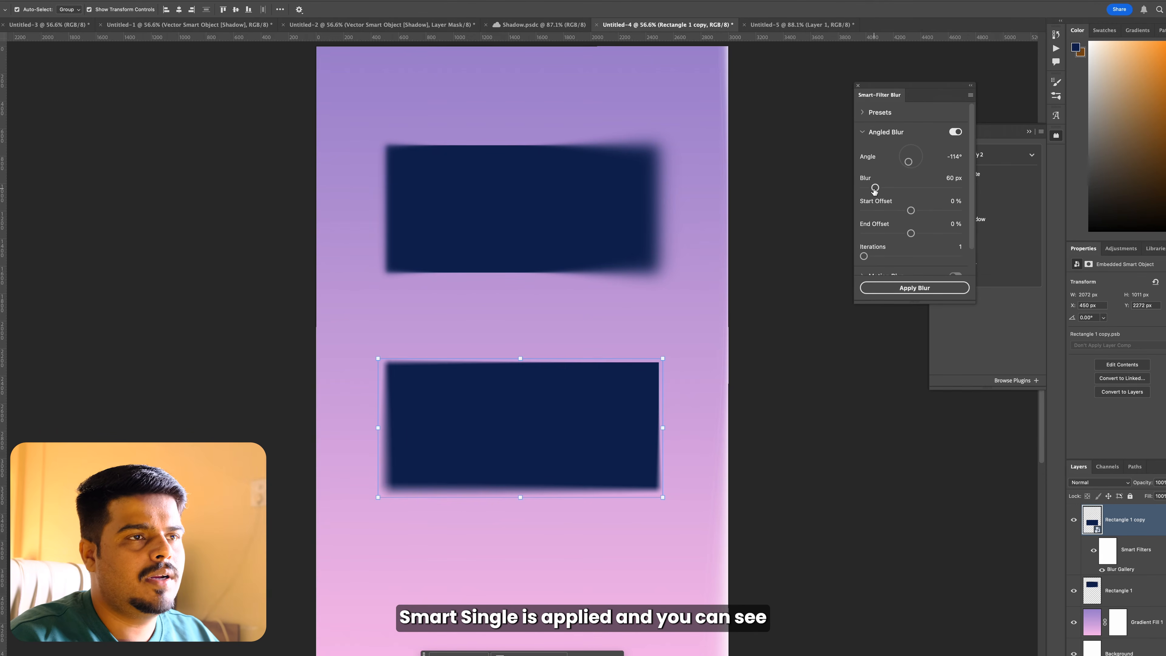
{"action": "left_click_drag", "start_coordinate": [908, 162], "coordinate": [896, 148]}
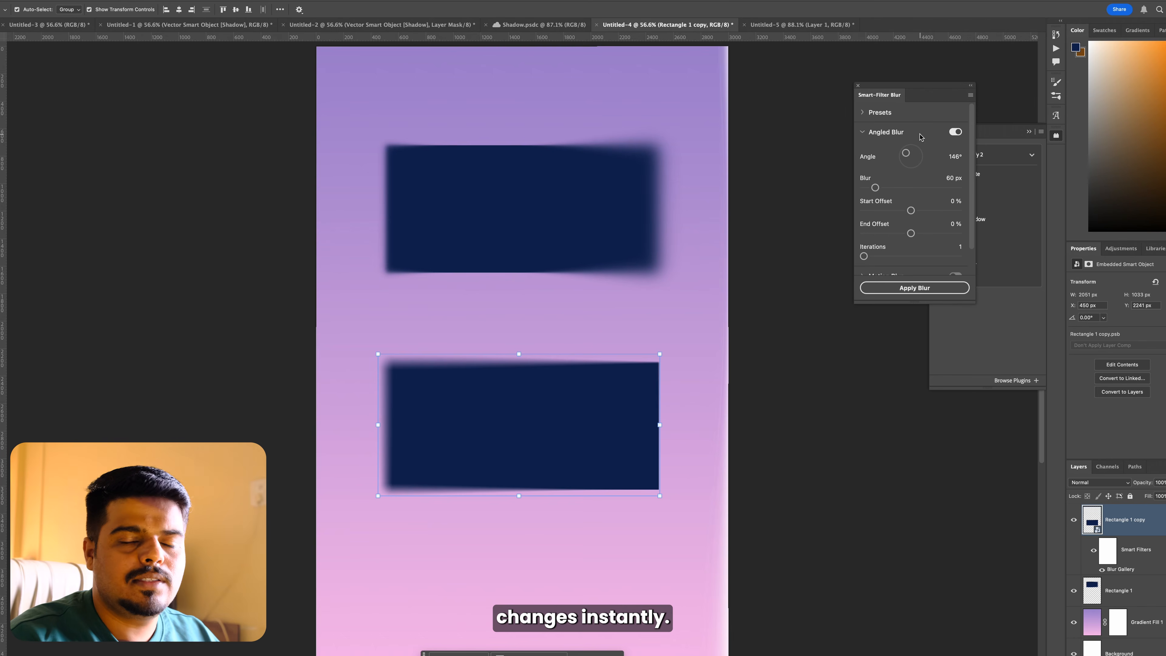
{"action": "left_click", "coordinate": [858, 87]}
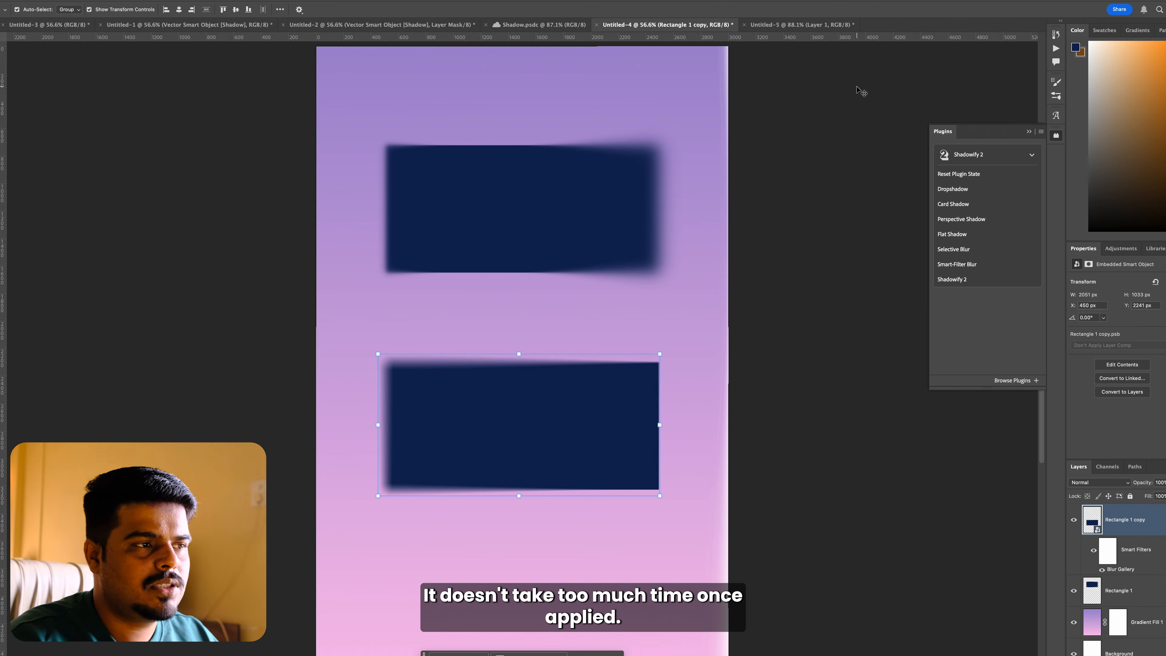